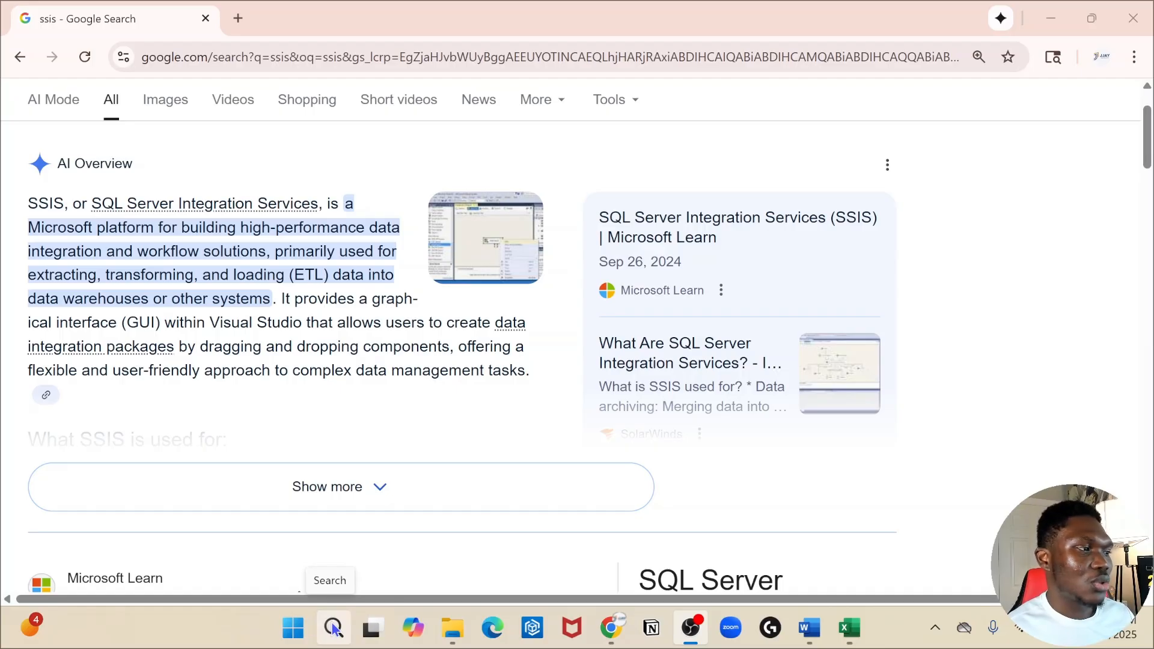
Search Windows for "ssms" to check for an installed SQL Server Management Studio.
{"action": "left_click", "coordinate": [334, 629]}
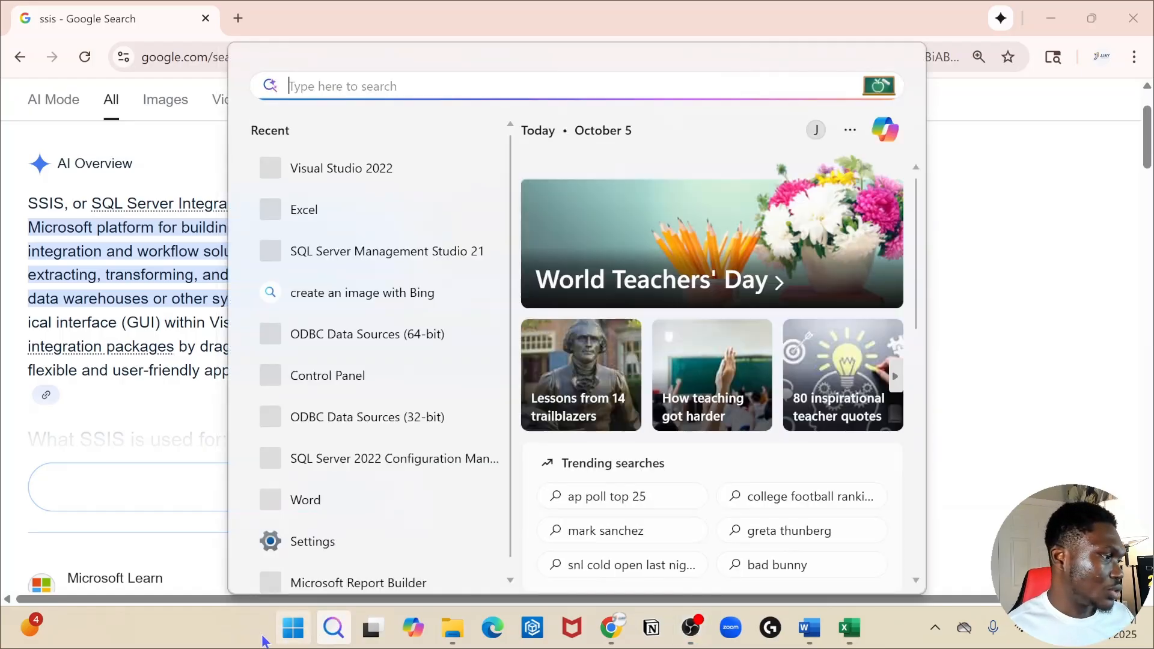
{"action": "left_click", "coordinate": [293, 628]}
{"action": "left_click", "coordinate": [345, 633]}
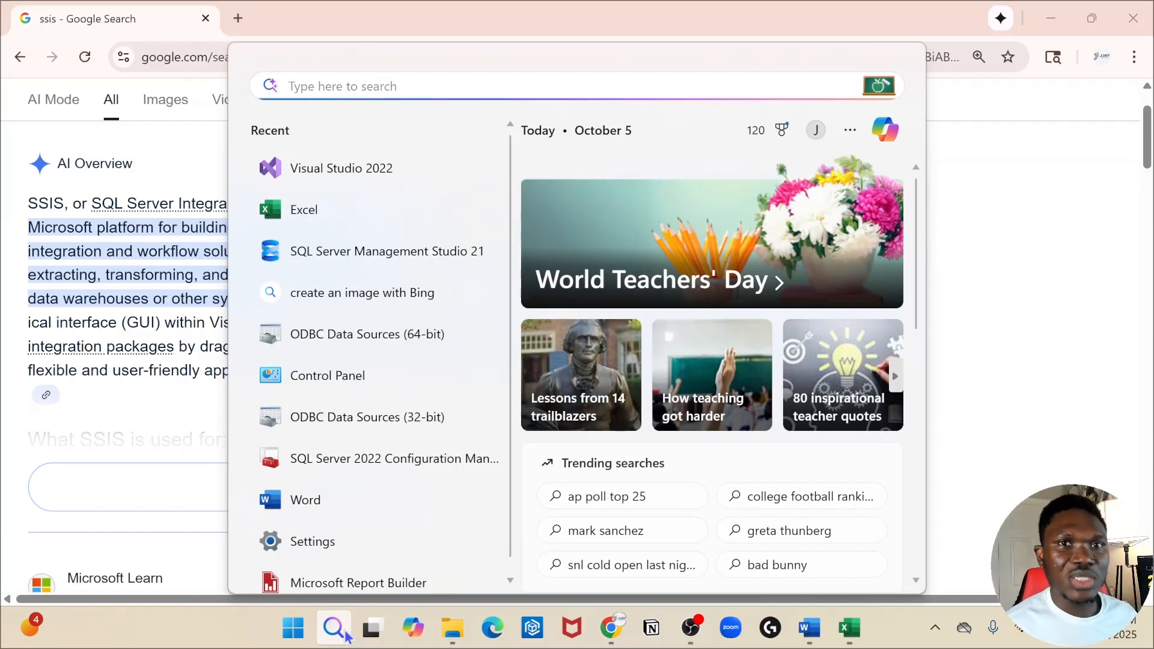
{"action": "left_click", "coordinate": [301, 629]}
{"action": "left_click", "coordinate": [296, 632]}
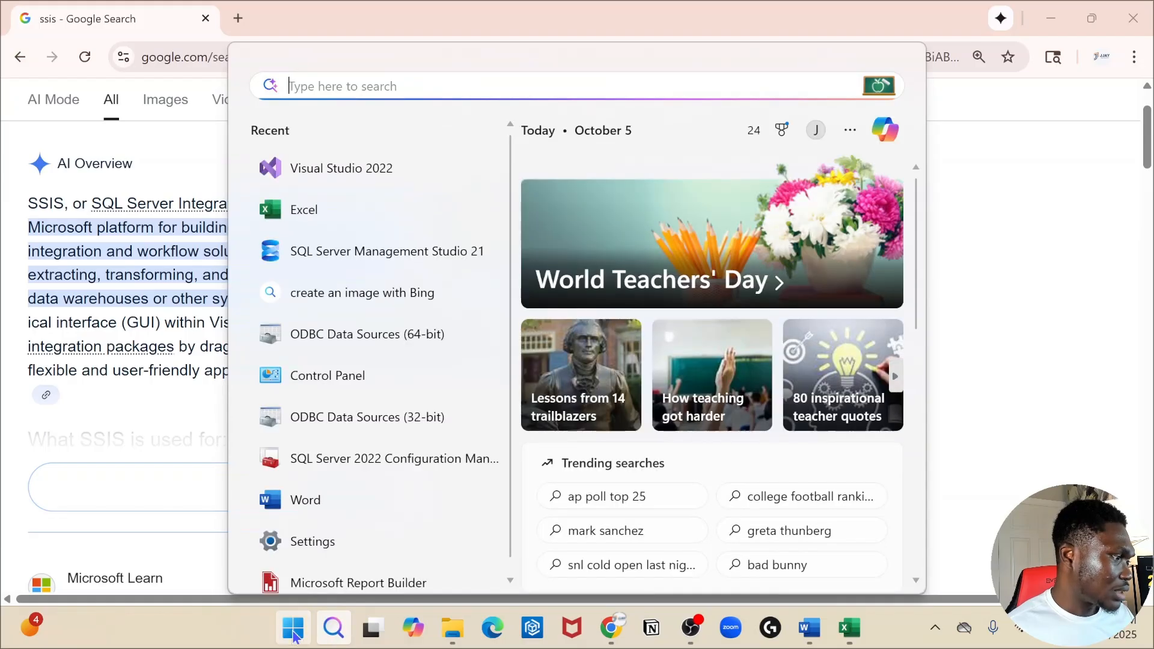
{"action": "left_click", "coordinate": [295, 636]}
{"action": "left_click", "coordinate": [333, 628]}
{"action": "type", "text": "ssm"}
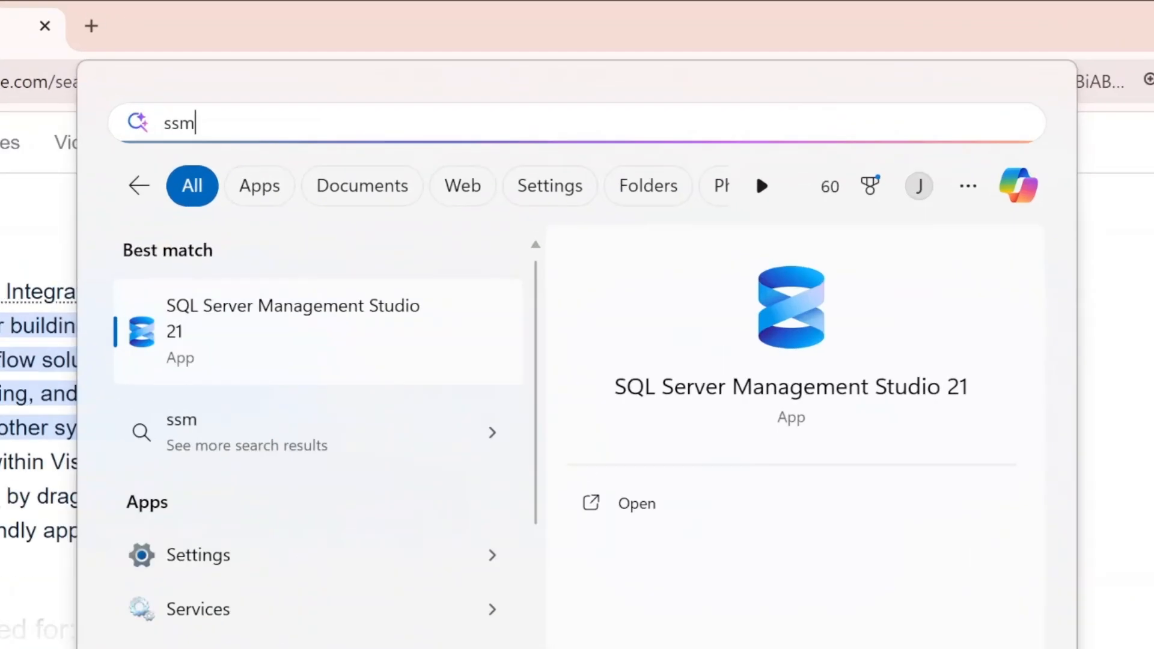
{"action": "type", "text": "s"}
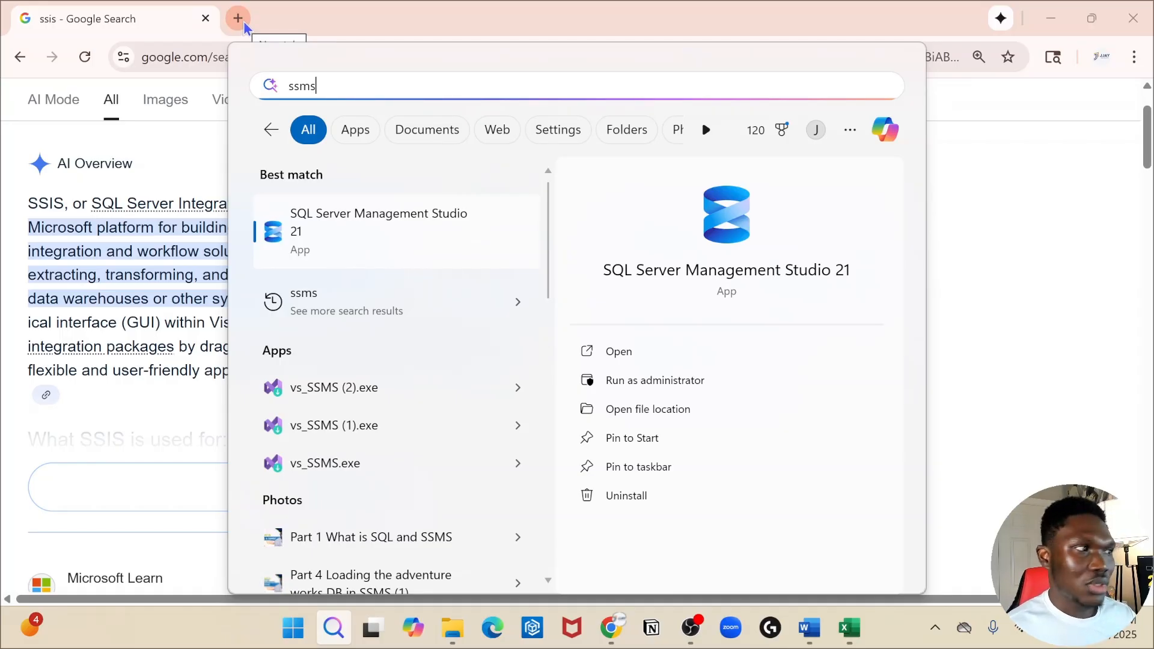
Search Windows for "config" and launch SQL Server 2022 Configuration Manager.
{"action": "left_click", "coordinate": [325, 633]}
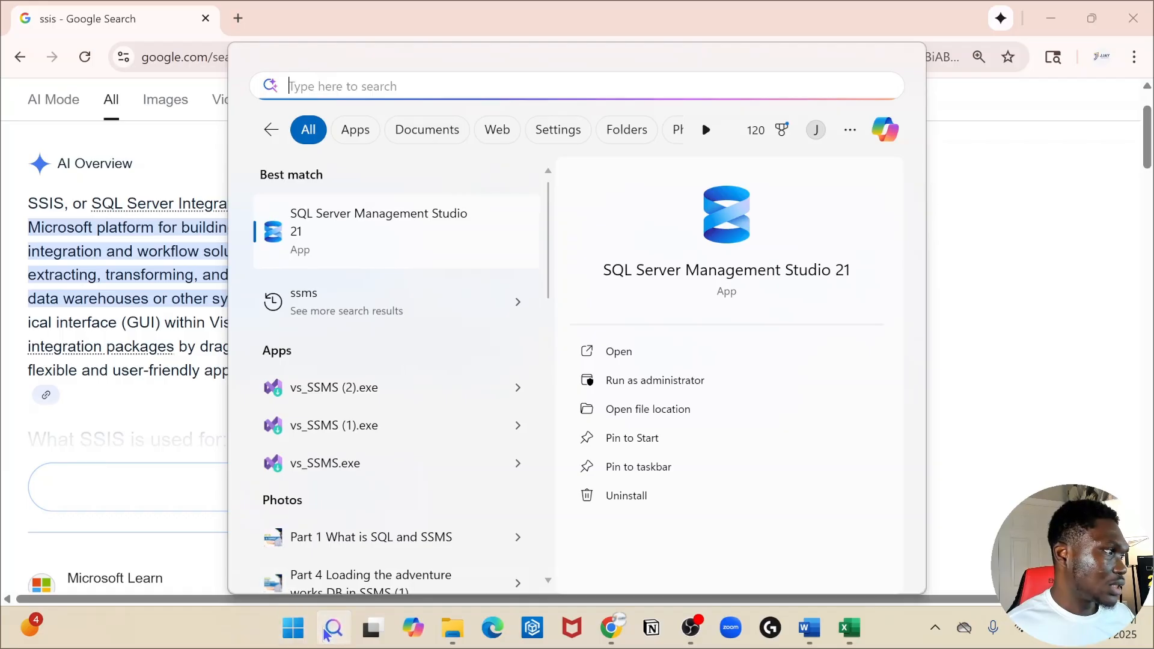
{"action": "left_click", "coordinate": [325, 633]}
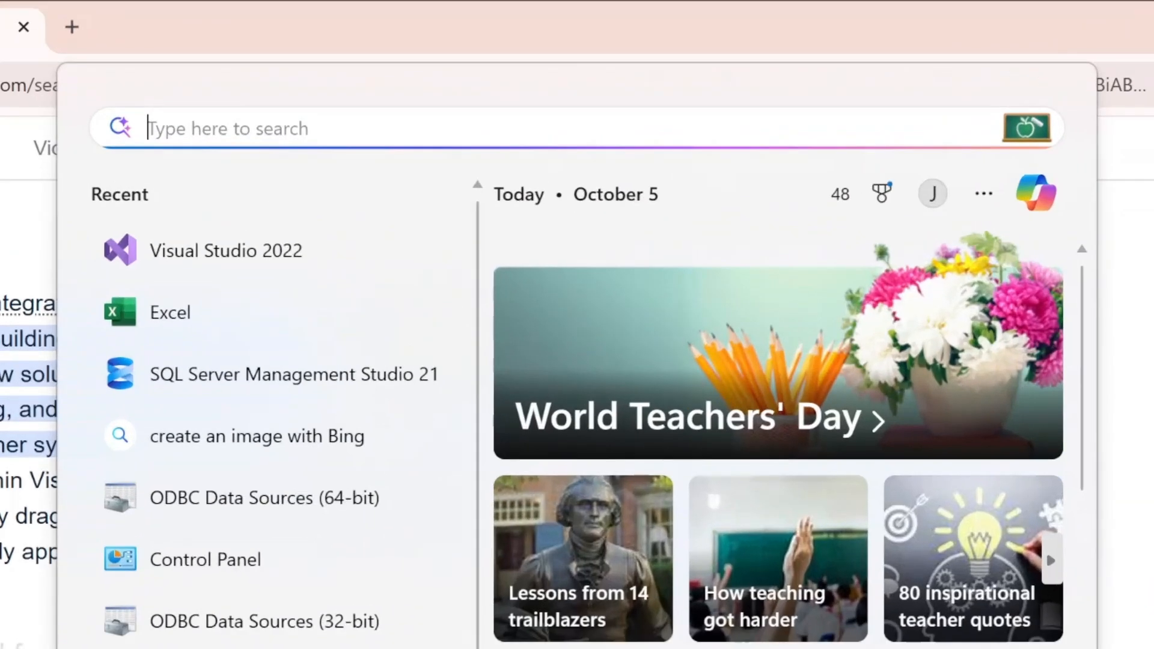
{"action": "type", "text": "con"}
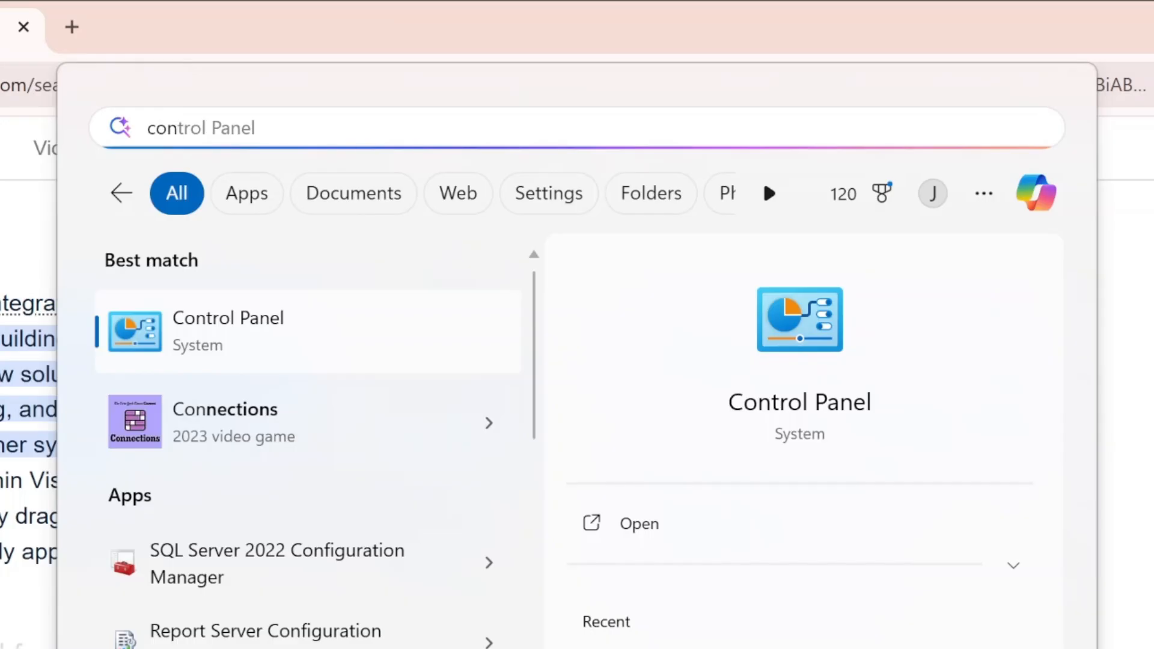
{"action": "type", "text": "fig"}
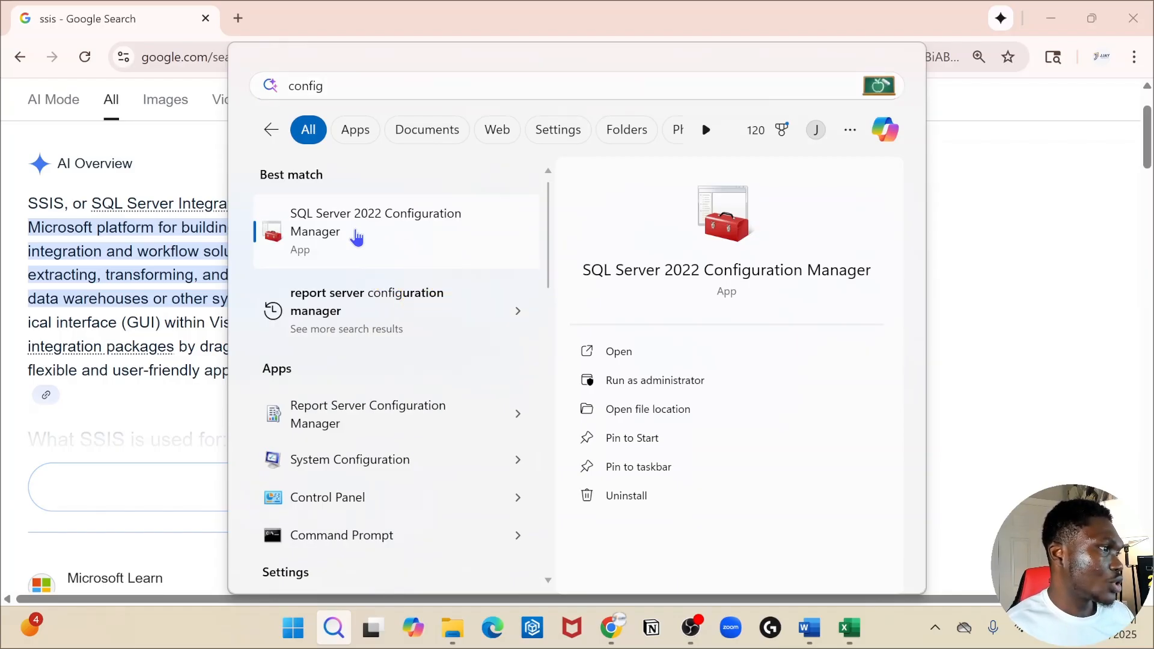
{"action": "left_click", "coordinate": [356, 237]}
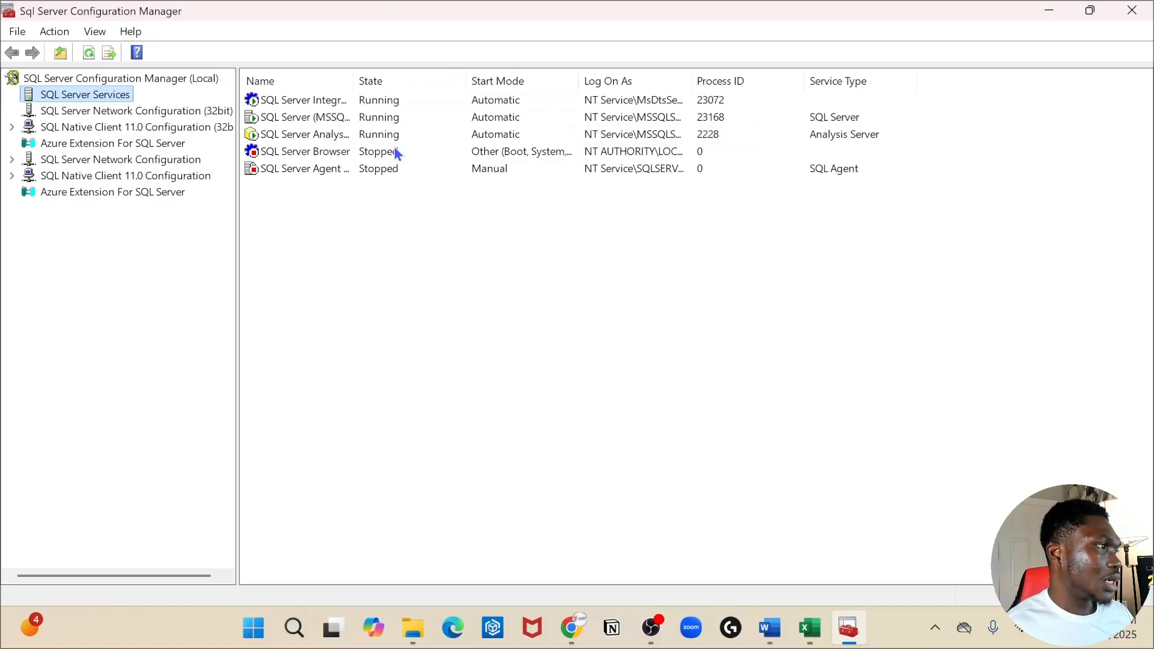
Check the SQL Server Integration Services state and its available service actions, and minimize the Configuration Manager.
{"action": "left_click", "coordinate": [414, 107]}
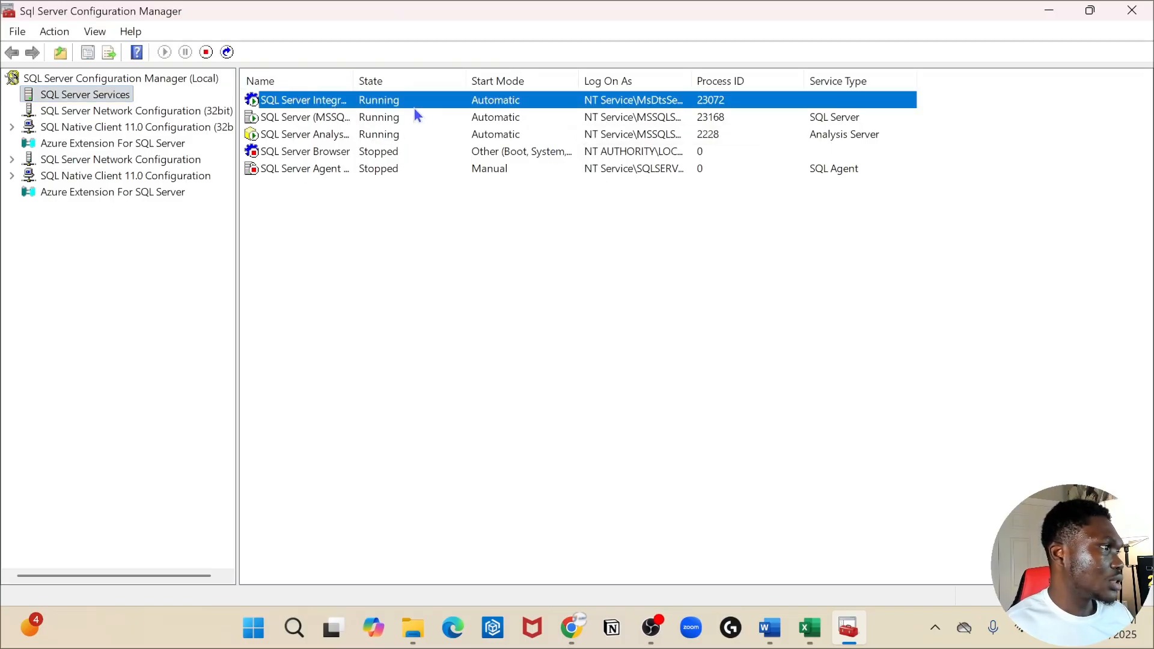
{"action": "right_click", "coordinate": [414, 107]}
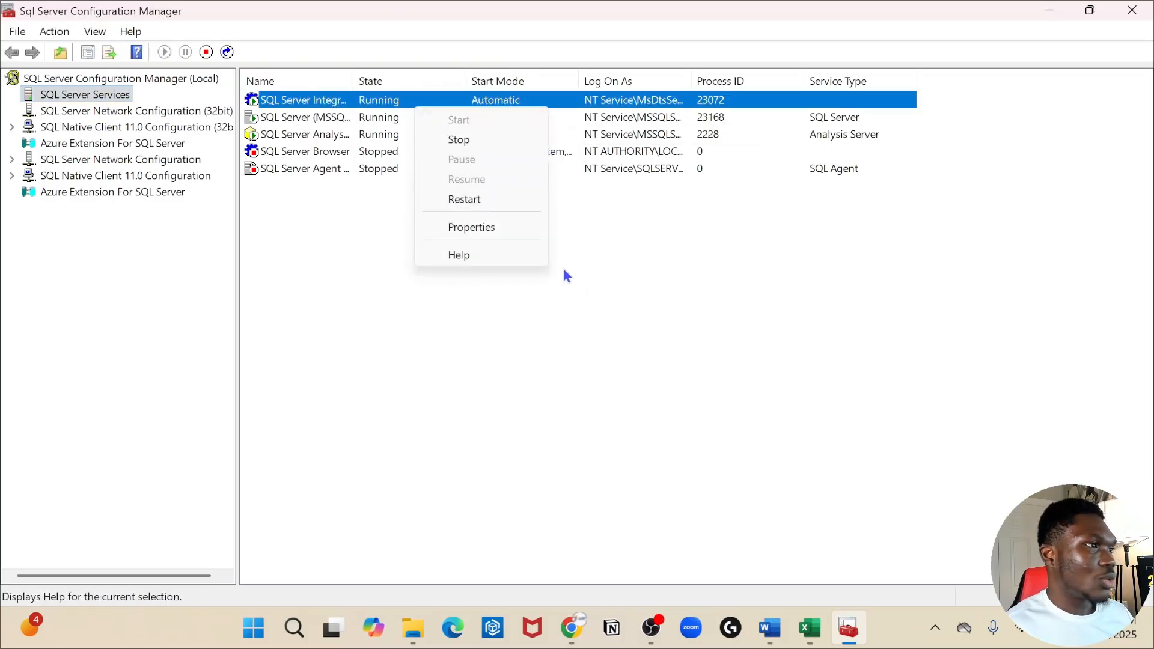
{"action": "left_click", "coordinate": [758, 353]}
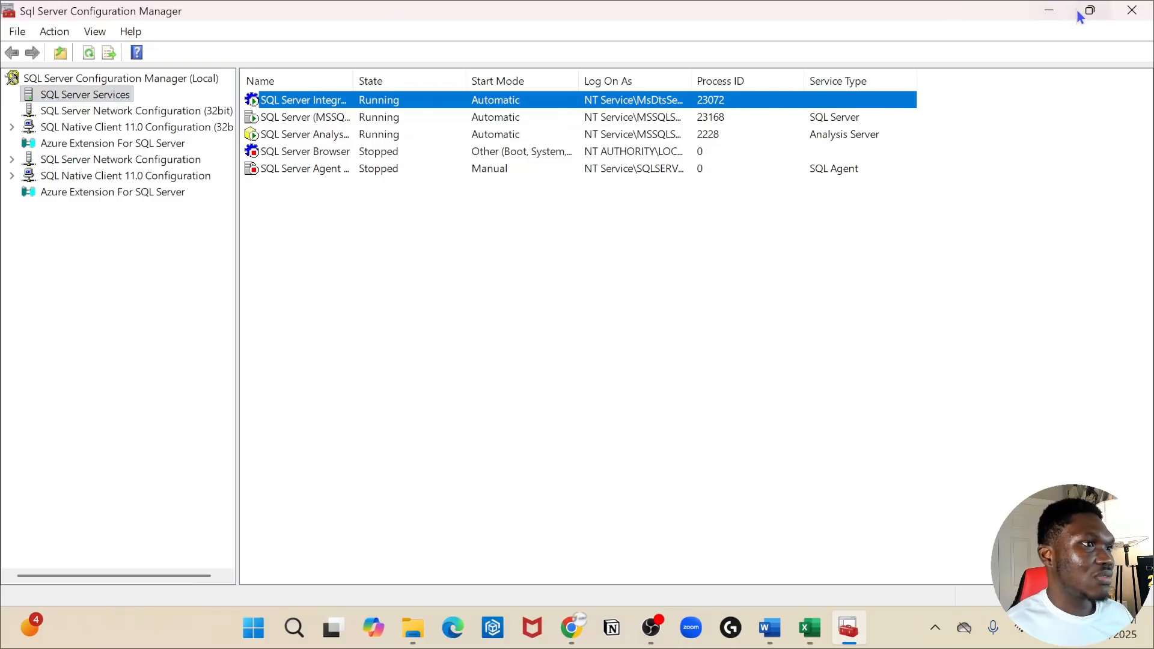
{"action": "left_click", "coordinate": [1049, 10]}
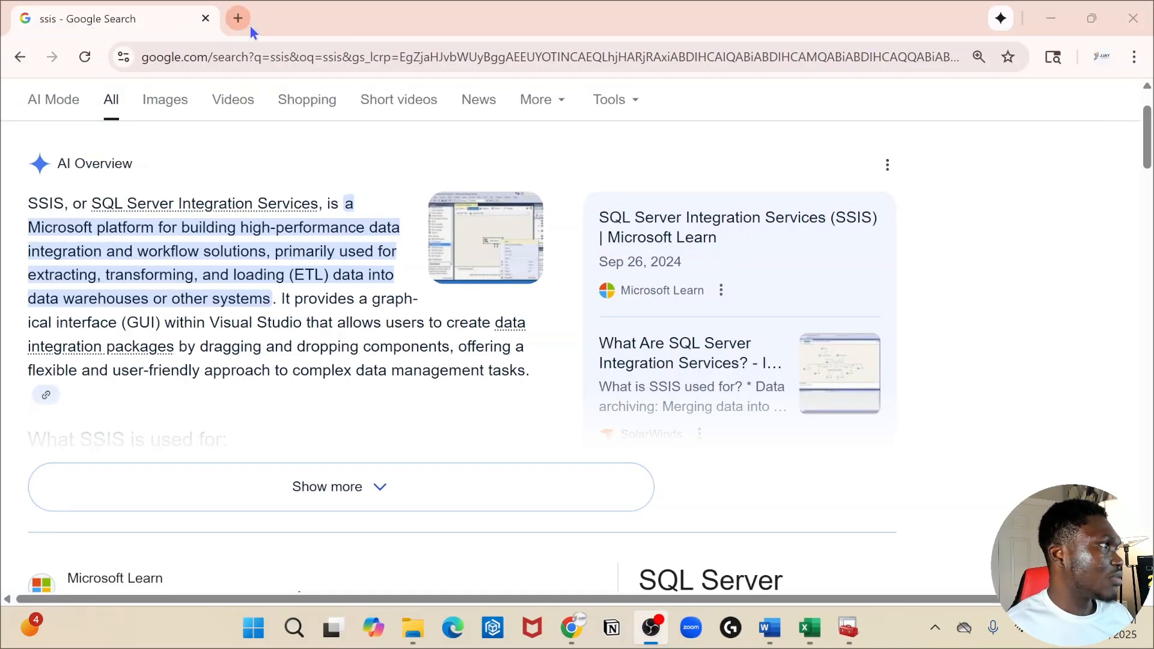
Search Google for "install sql server" in a new browser tab.
{"action": "left_click", "coordinate": [239, 19]}
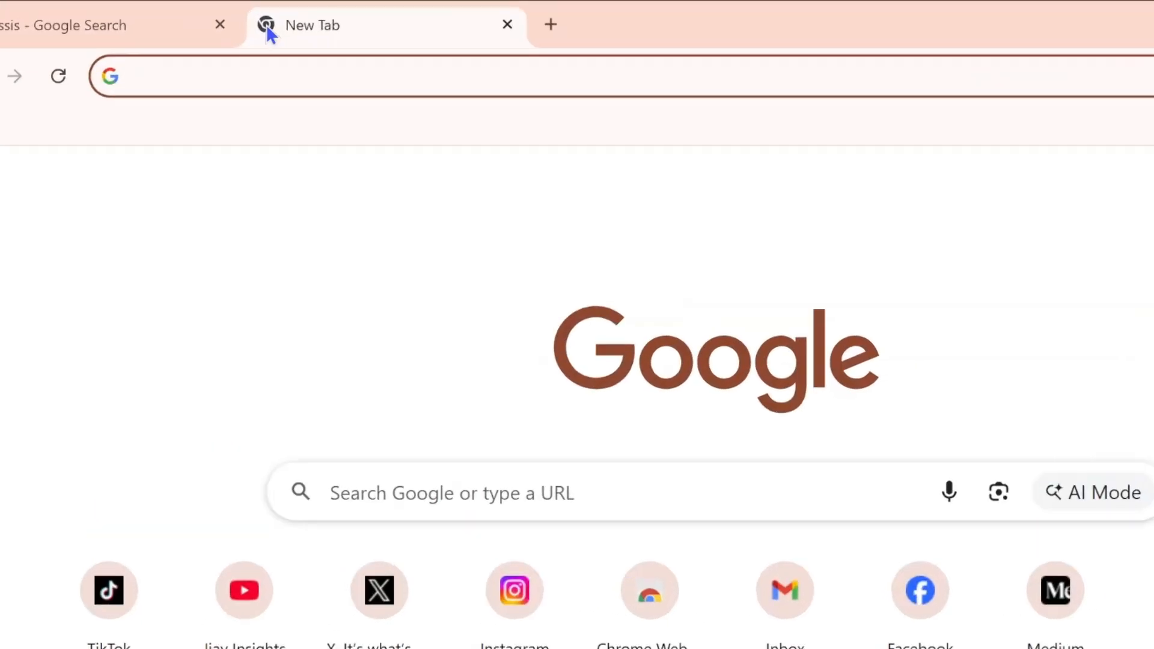
{"action": "type", "text": "n"}
{"action": "key", "text": "BackSpace"}
{"action": "type", "text": "i"}
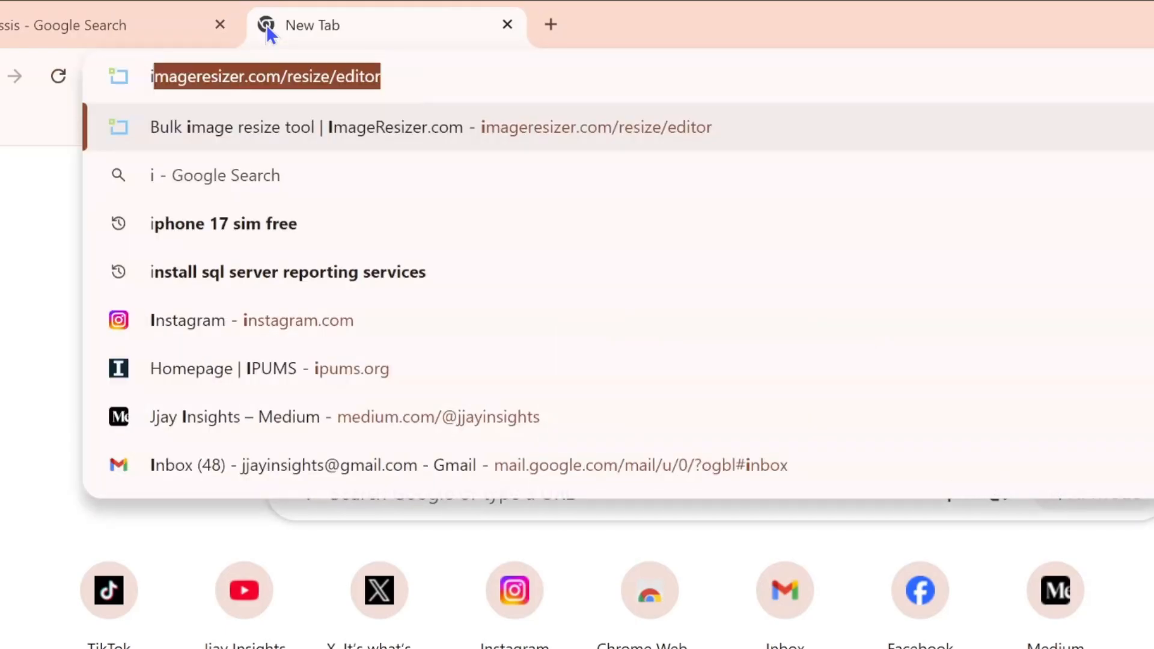
{"action": "type", "text": "ntsall"}
{"action": "key", "text": "BackSpace"}
{"action": "key", "text": "BackSpace"}
{"action": "key", "text": "BackSpace"}
{"action": "key", "text": "BackSpace"}
{"action": "type", "text": "all"}
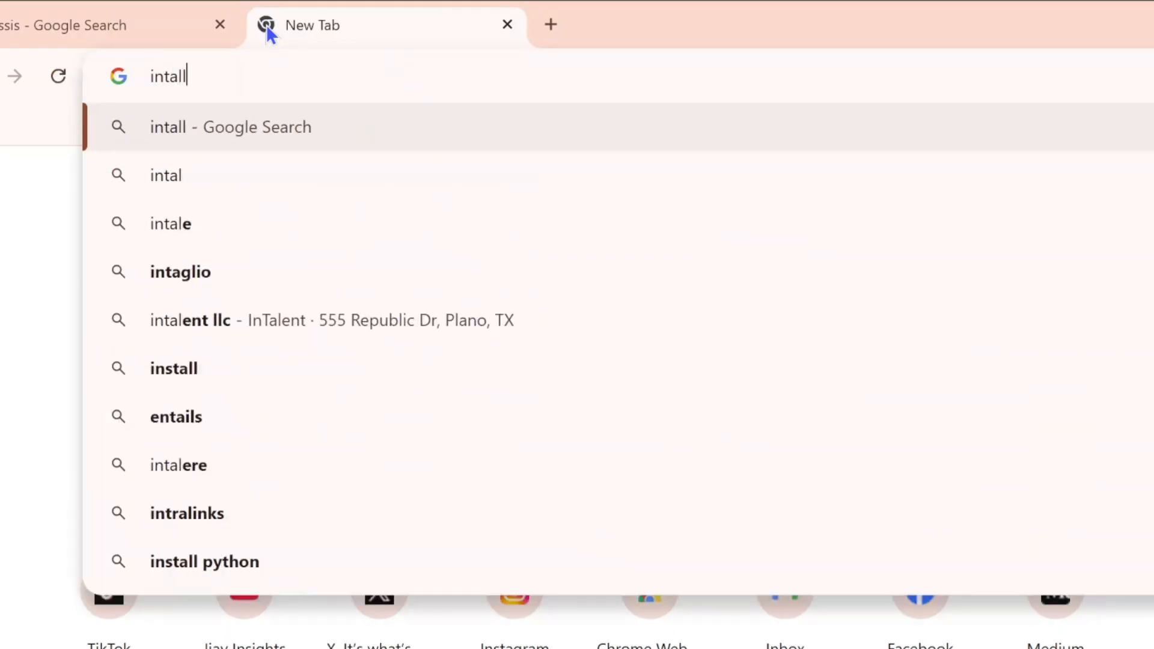
{"action": "type", "text": " sql"}
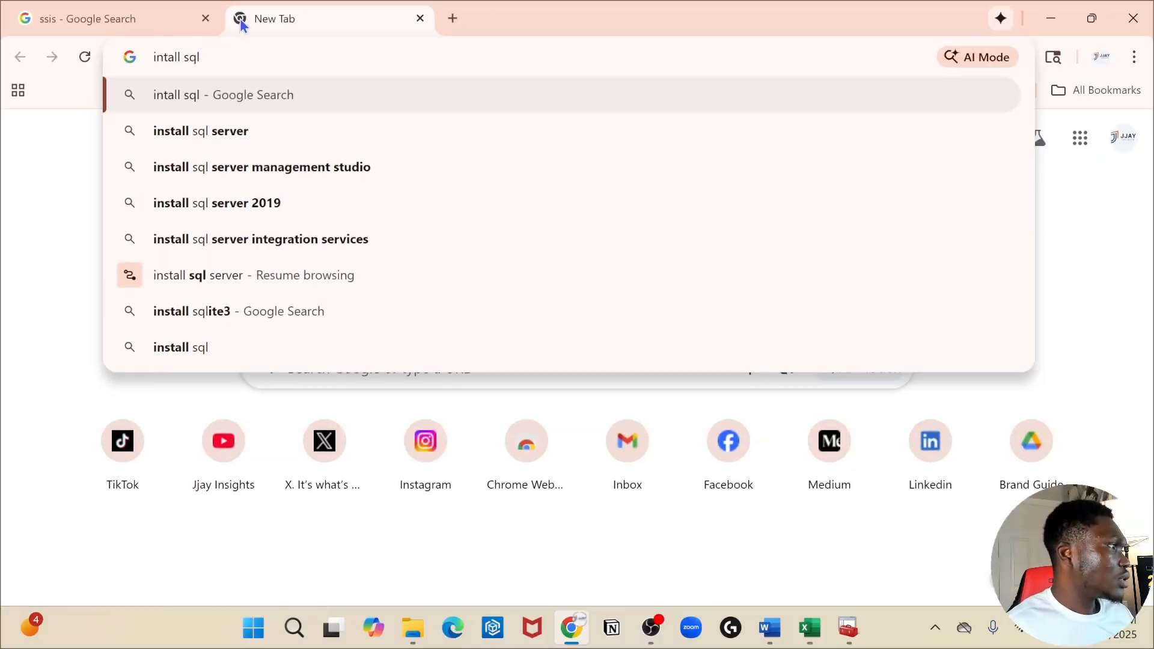
{"action": "left_click", "coordinate": [231, 140]}
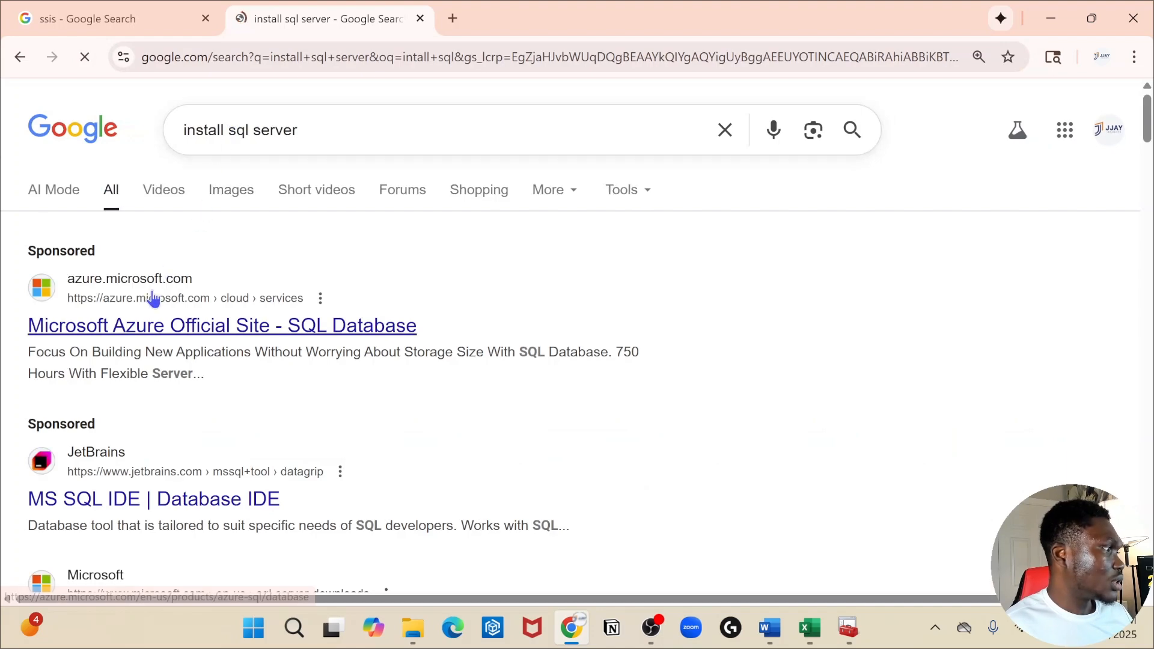
Open Microsoft's SQL Server Downloads page from the results and bring the SQL Server 2022 Developer and Express editions into view.
{"action": "scroll", "coordinate": [163, 312], "scroll_direction": "down", "scroll_amount": 3}
{"action": "scroll", "coordinate": [181, 265], "scroll_direction": "down", "scroll_amount": 3}
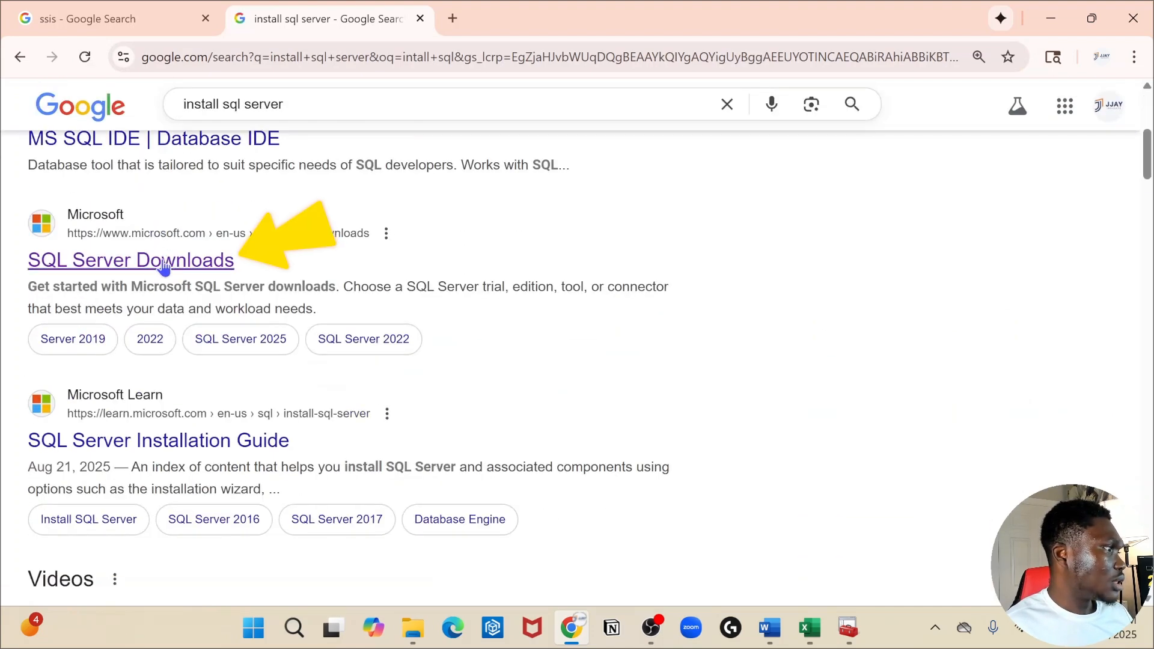
{"action": "left_click", "coordinate": [163, 264]}
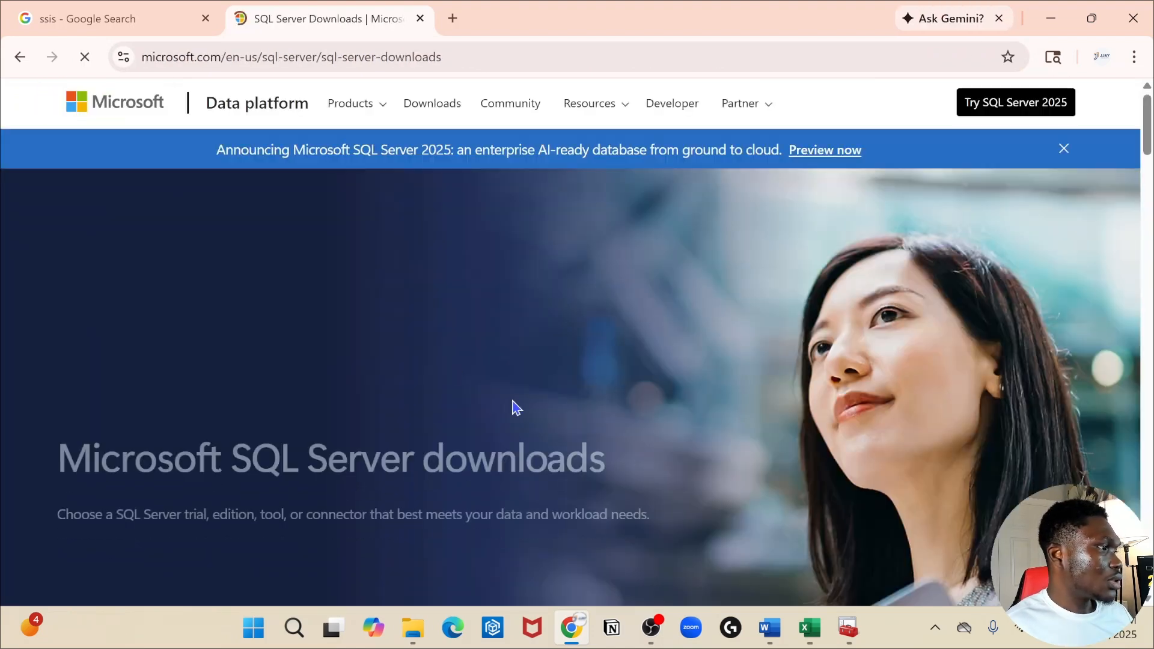
{"action": "scroll", "coordinate": [512, 402], "scroll_direction": "down", "scroll_amount": 10}
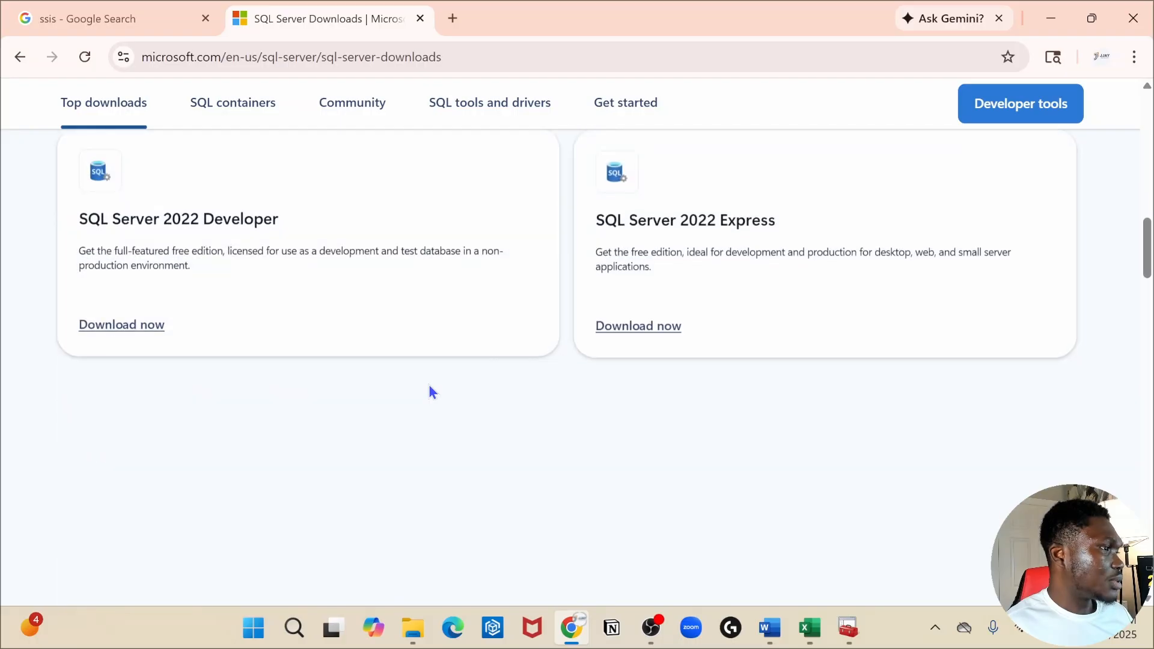
{"action": "scroll", "coordinate": [428, 392], "scroll_direction": "down", "scroll_amount": 2}
{"action": "scroll", "coordinate": [427, 392], "scroll_direction": "up", "scroll_amount": 5}
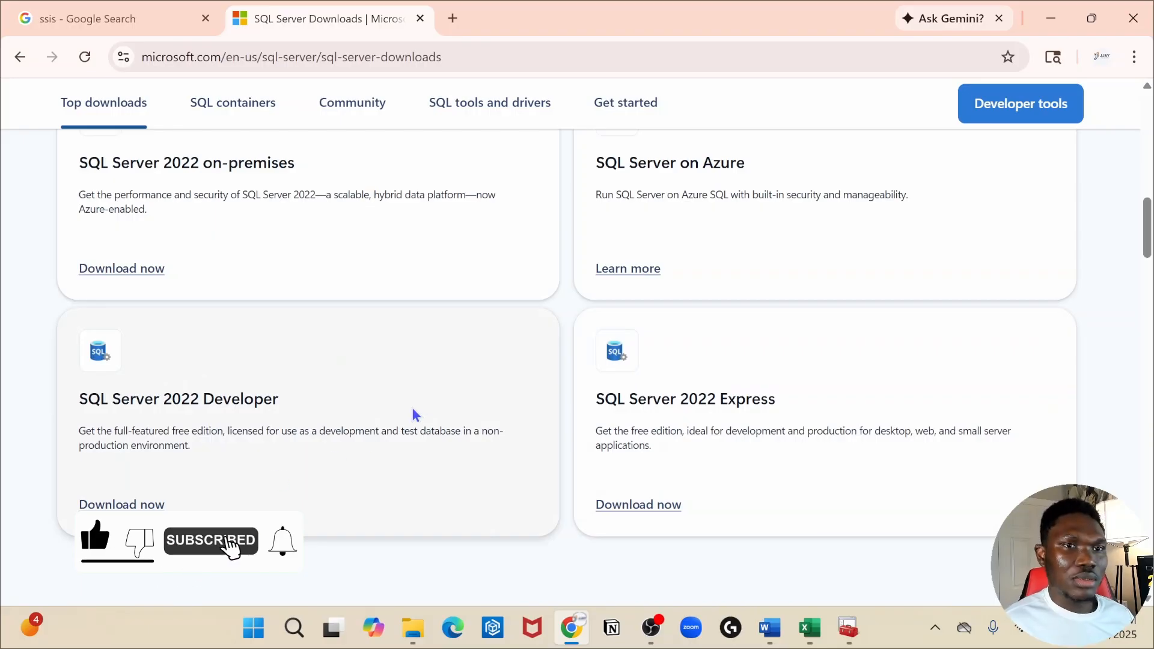
{"action": "left_click", "coordinate": [294, 628]}
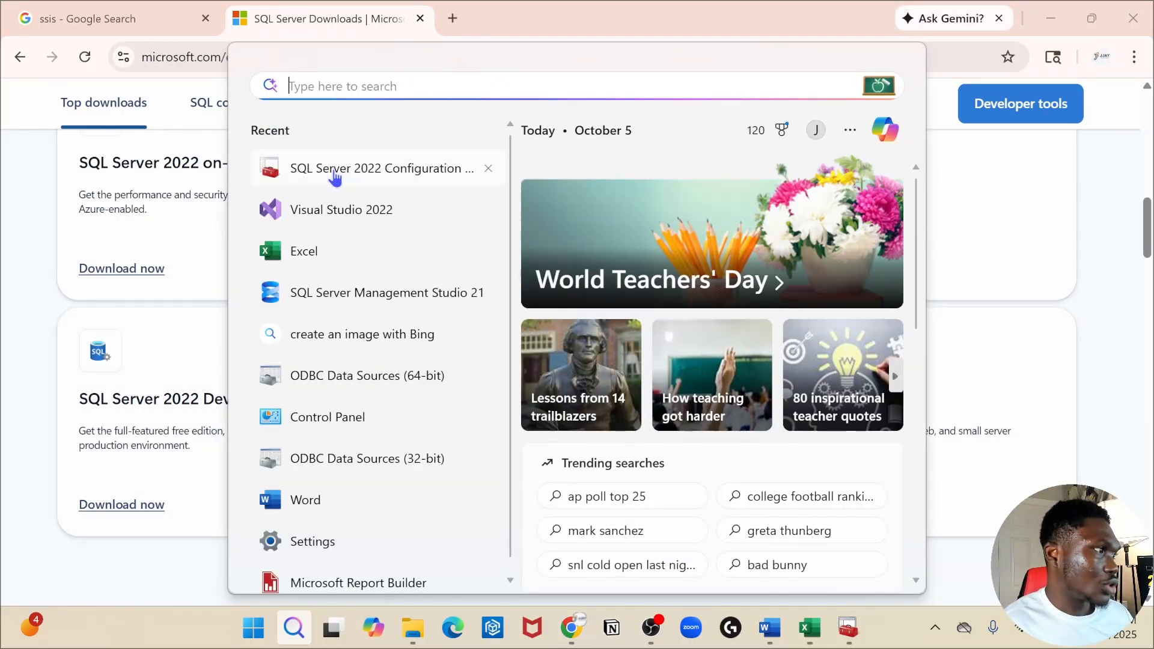
{"action": "left_click", "coordinate": [1113, 345]}
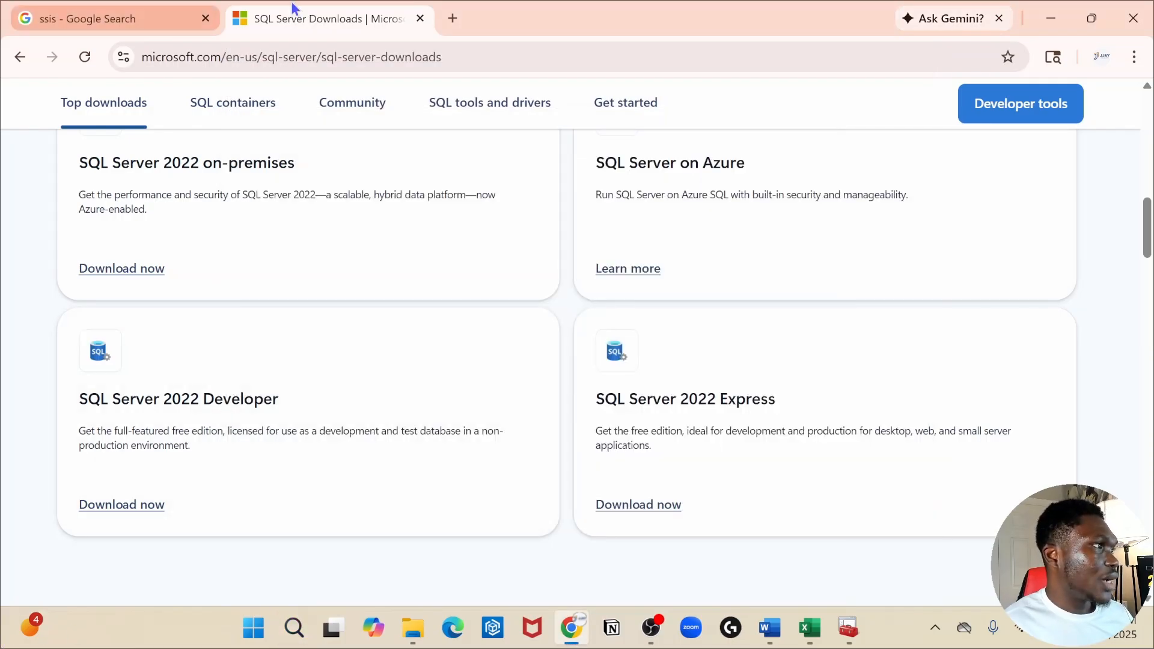
Search Google for "install ssms" in another new browser tab.
{"action": "left_click", "coordinate": [454, 23]}
{"action": "type", "text": "ins"}
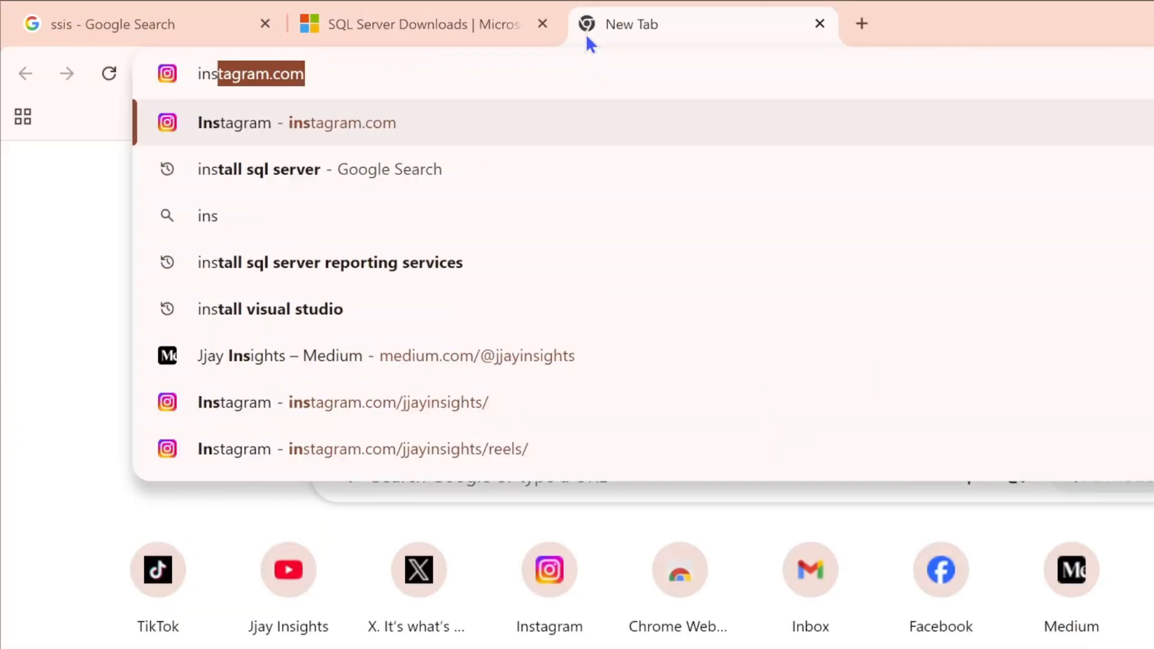
{"action": "type", "text": "ta;"}
{"action": "key", "text": "BackSpace"}
{"action": "type", "text": ";"}
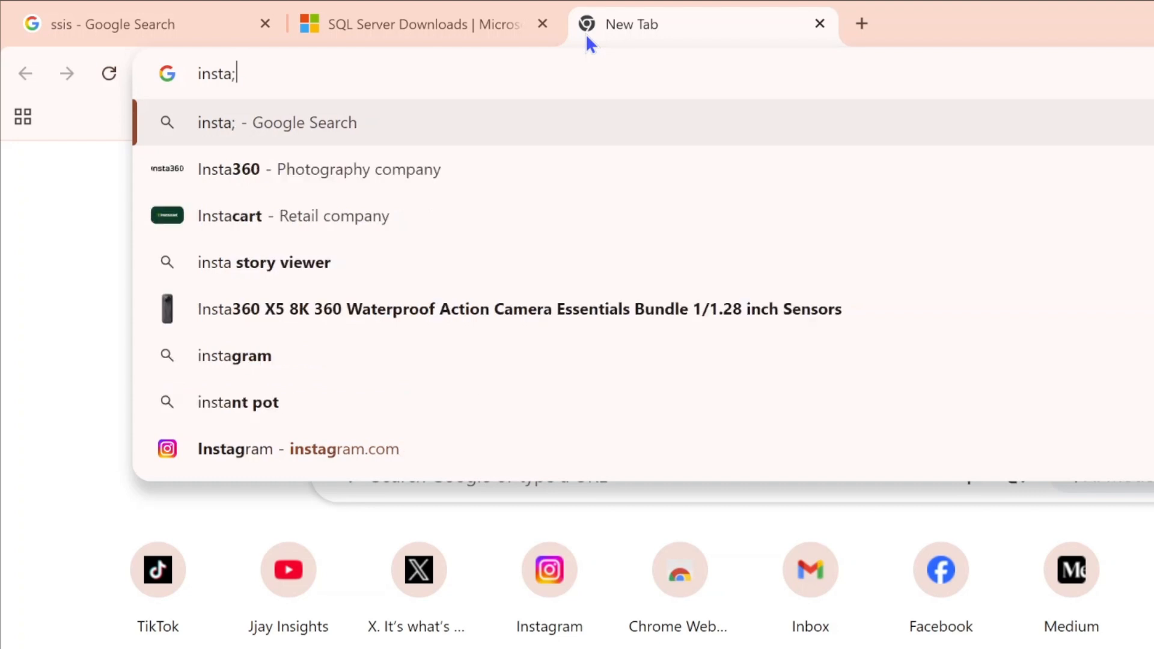
{"action": "key", "text": "BackSpace"}
{"action": "type", "text": "ll s"}
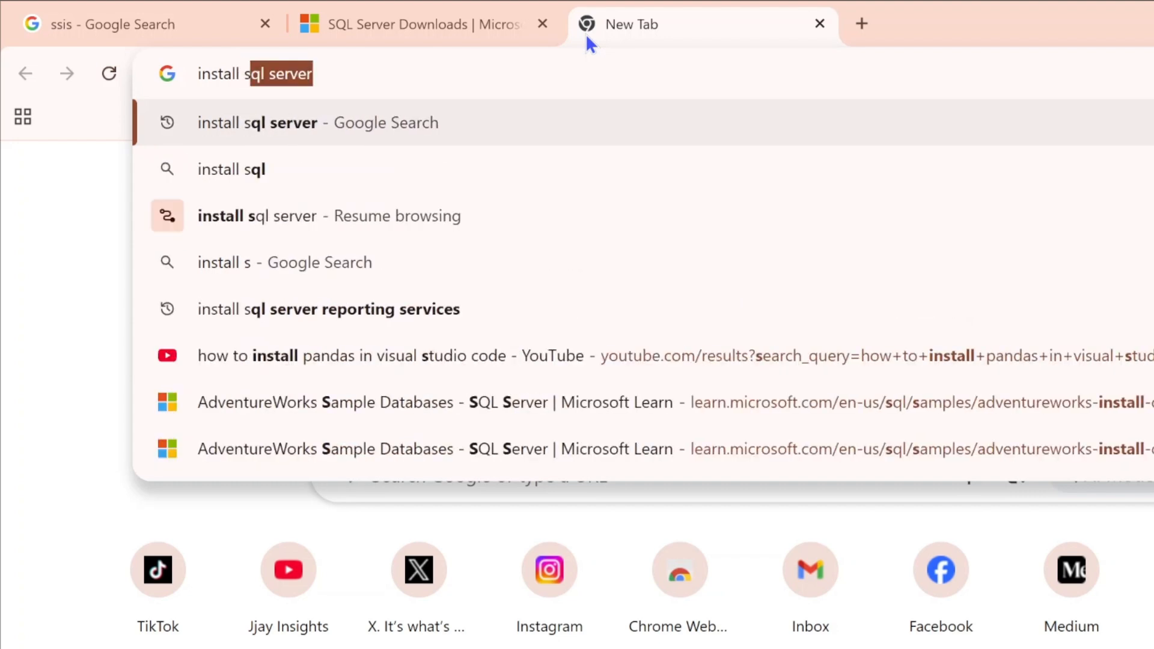
{"action": "type", "text": "sms"}
{"action": "key", "text": "Return"}
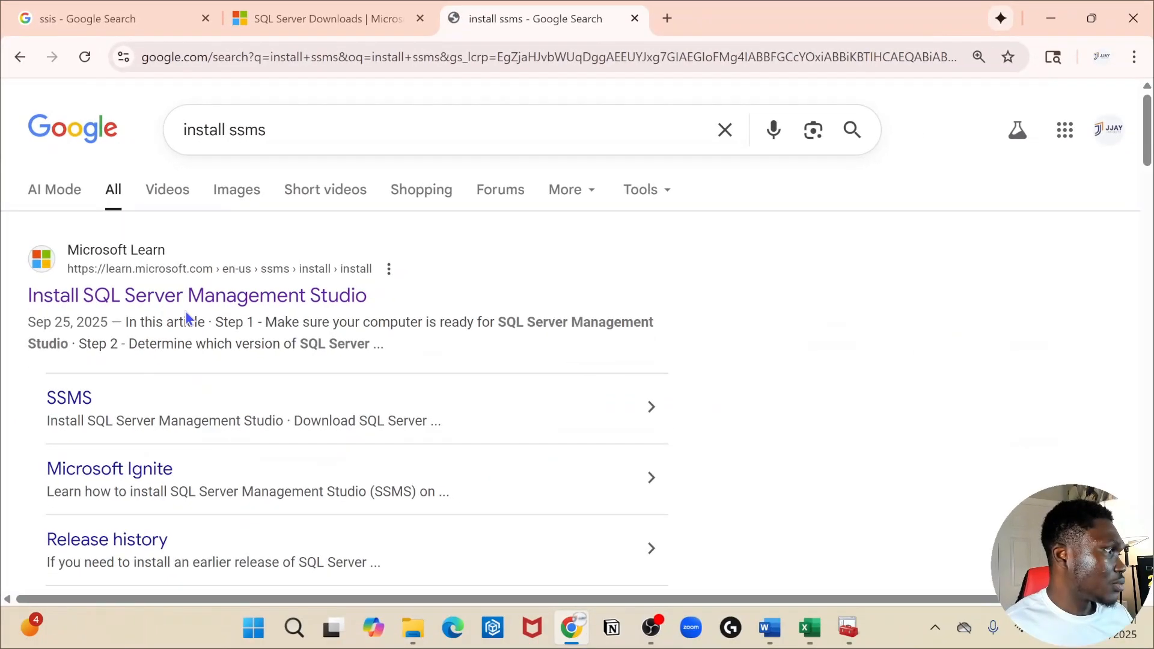
Open the Install SQL Server Management Studio article on Microsoft Learn and find its Download SSMS 21 link.
{"action": "left_click", "coordinate": [204, 301]}
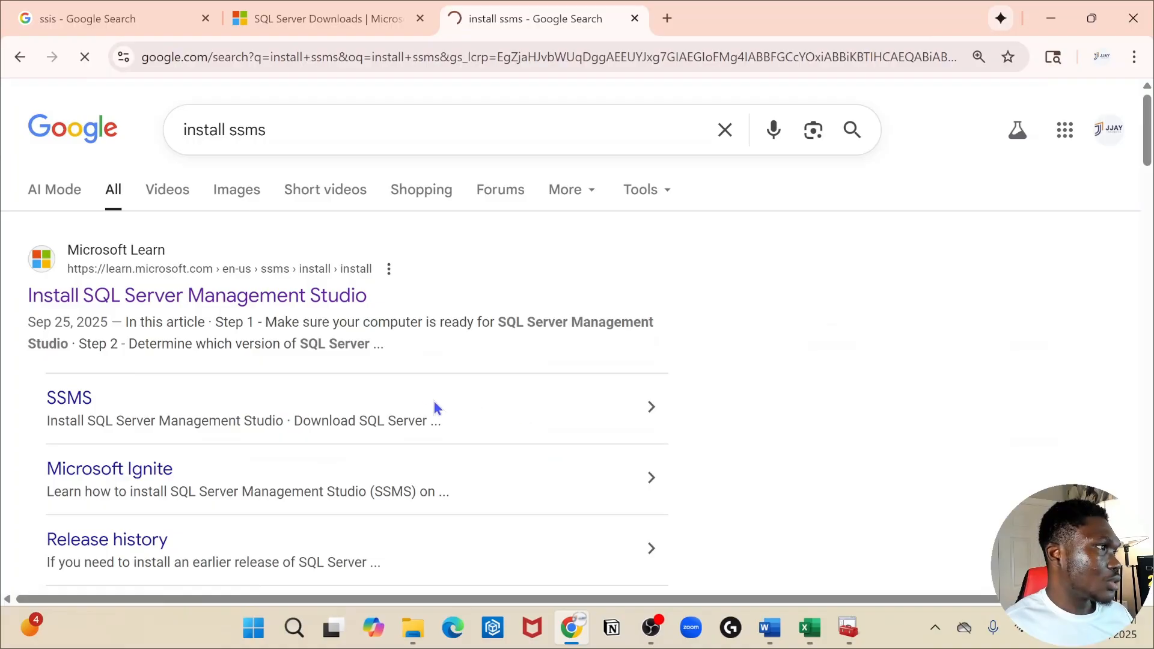
{"action": "scroll", "coordinate": [437, 409], "scroll_direction": "down", "scroll_amount": 3}
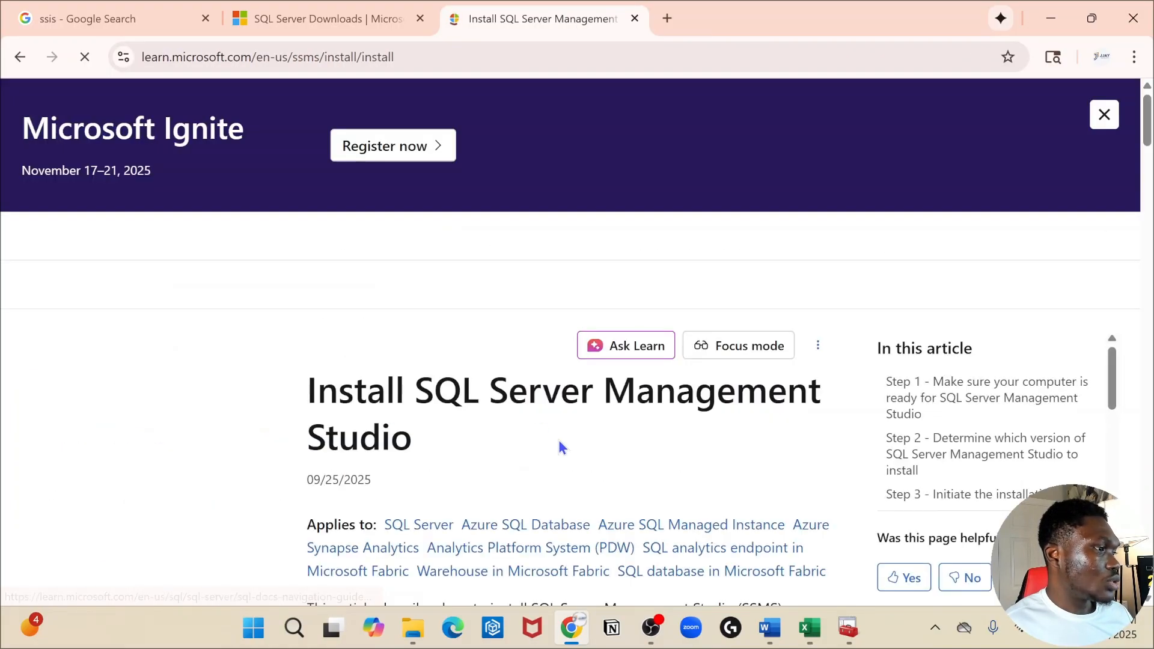
{"action": "scroll", "coordinate": [559, 445], "scroll_direction": "down", "scroll_amount": 6}
{"action": "scroll", "coordinate": [481, 301], "scroll_direction": "up", "scroll_amount": 5}
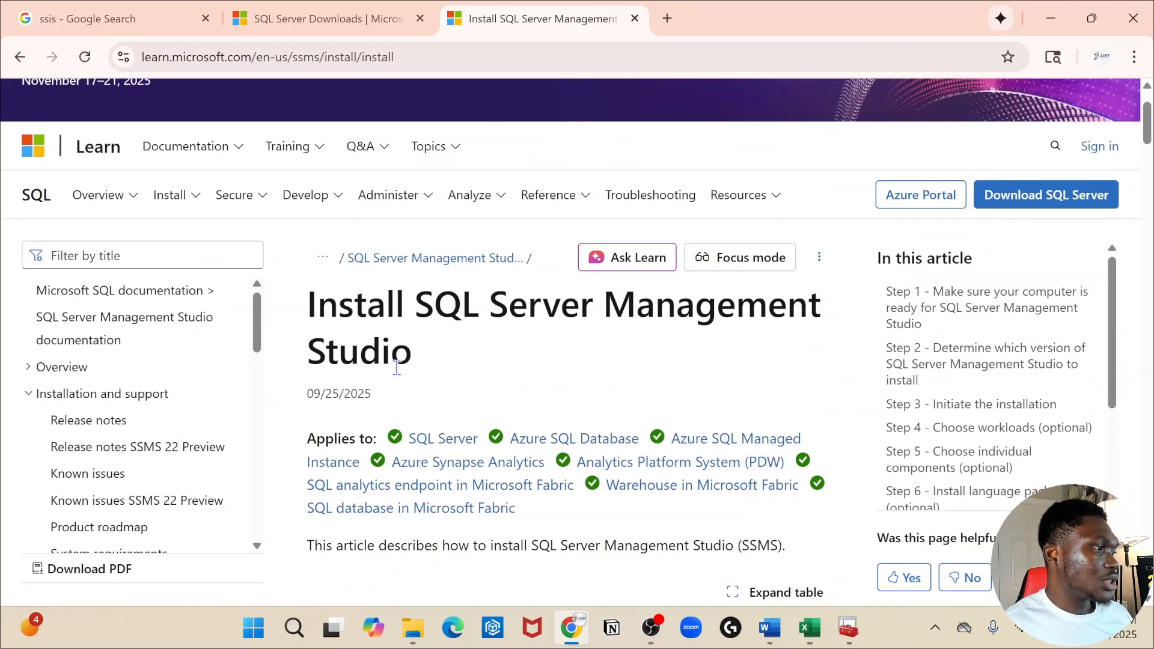
{"action": "scroll", "coordinate": [528, 469], "scroll_direction": "down", "scroll_amount": 10}
{"action": "scroll", "coordinate": [538, 467], "scroll_direction": "up", "scroll_amount": 6}
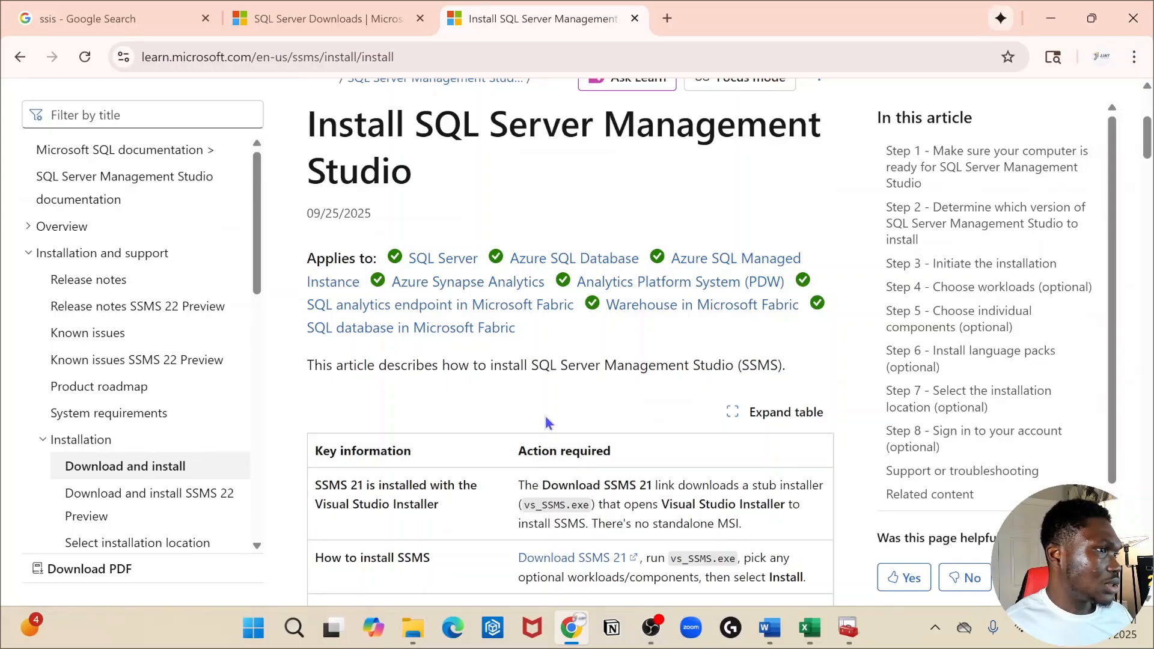
{"action": "scroll", "coordinate": [650, 447], "scroll_direction": "down", "scroll_amount": 6}
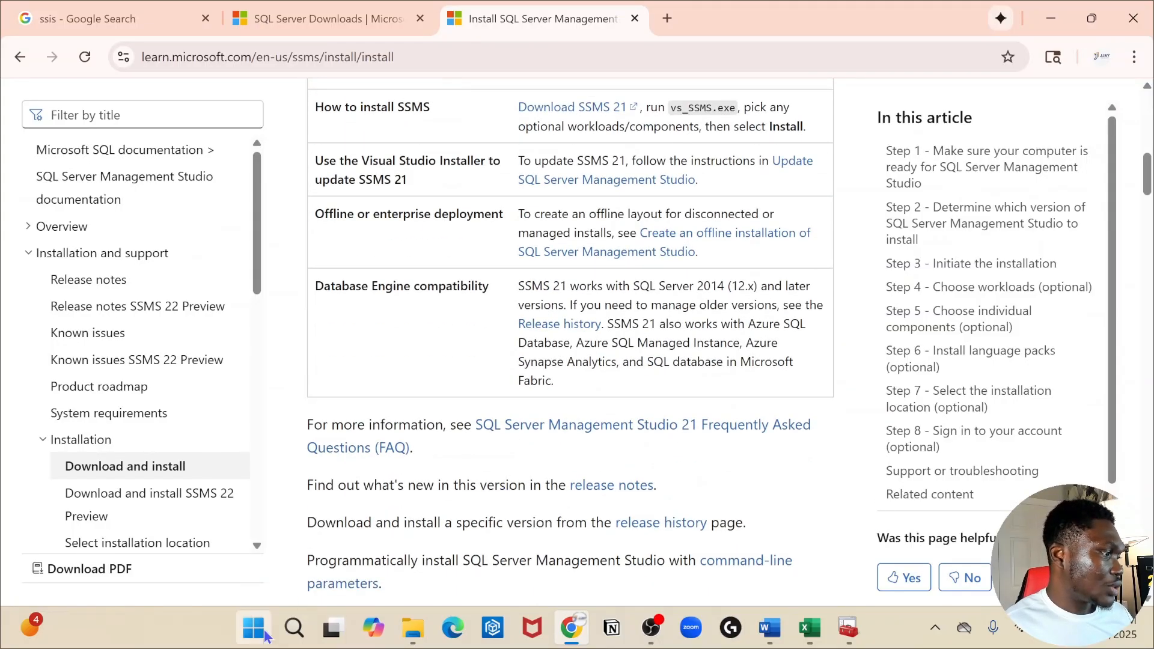
Open SQL Server Management Studio 21 and connect to the JJAYINSIGHTS database engine with Windows Authentication.
{"action": "left_click", "coordinate": [282, 630]}
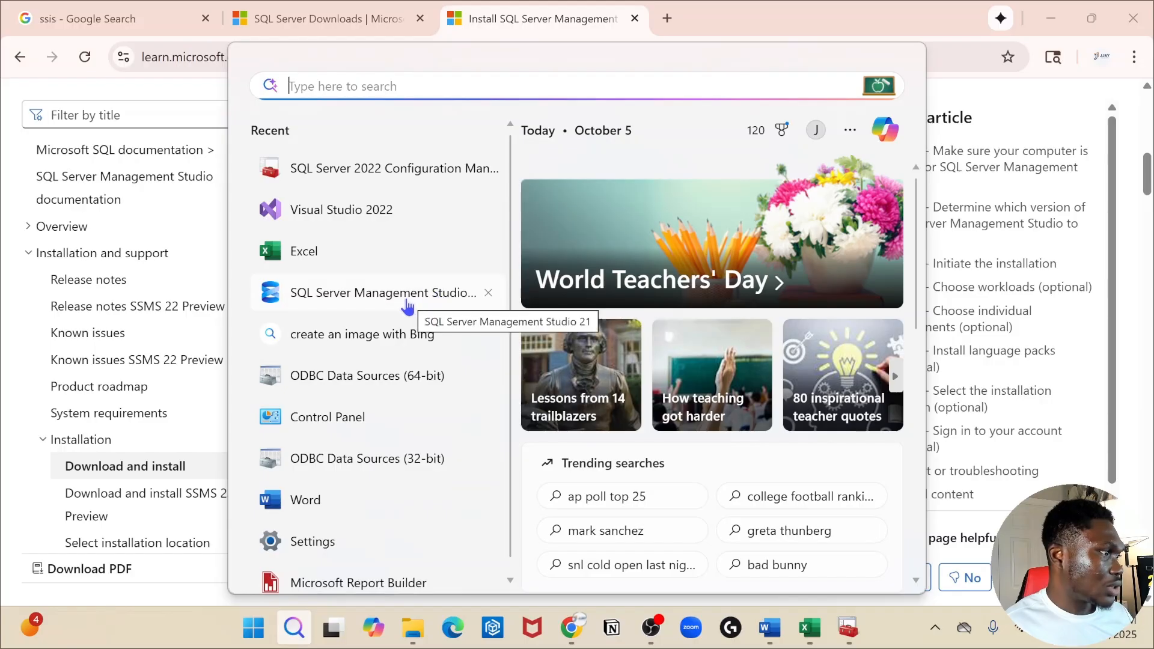
{"action": "left_click", "coordinate": [398, 304]}
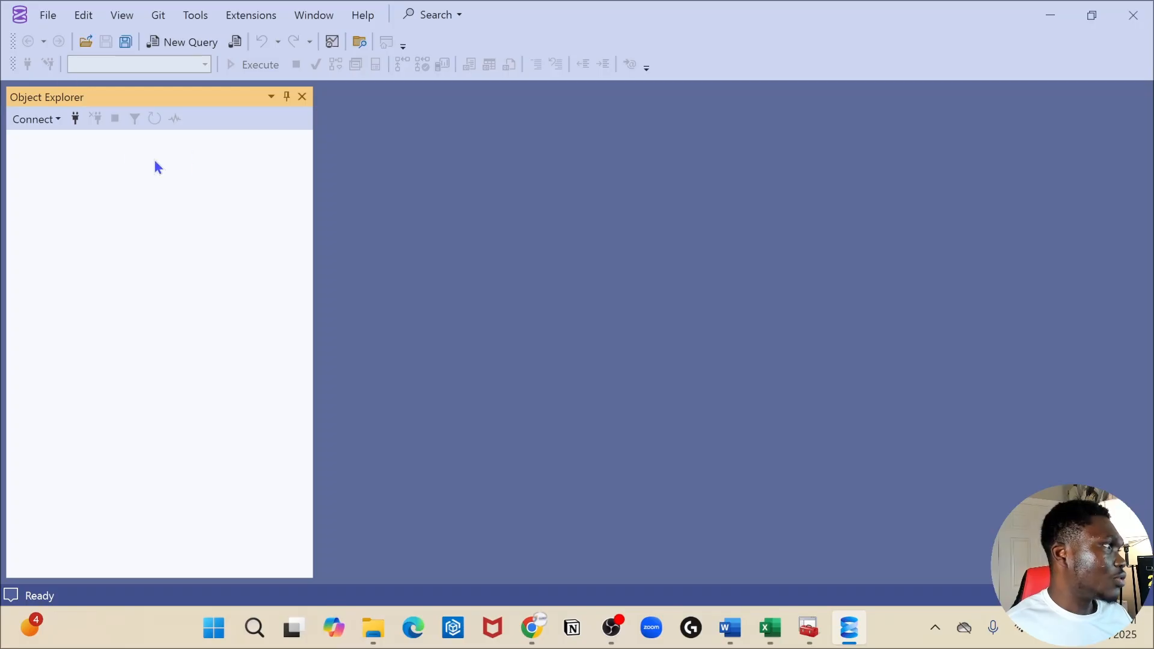
{"action": "left_click", "coordinate": [54, 119]}
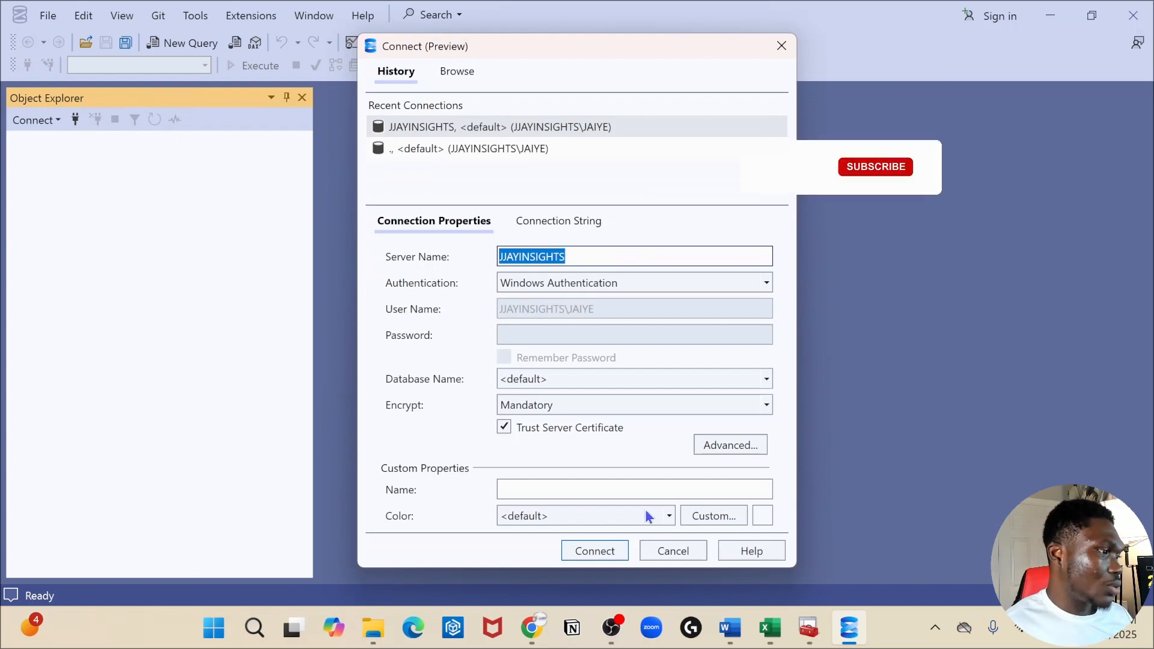
{"action": "left_click", "coordinate": [601, 549]}
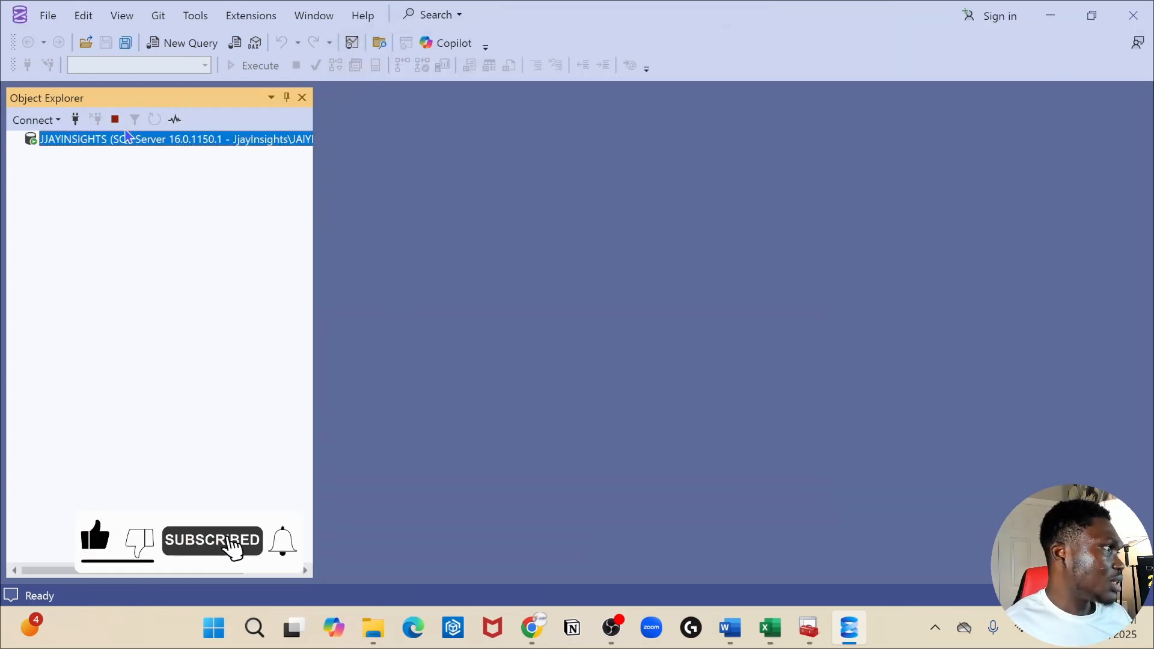
Check the server name in a new Database Engine connection dialog, leaving it without connecting again.
{"action": "left_click", "coordinate": [21, 120]}
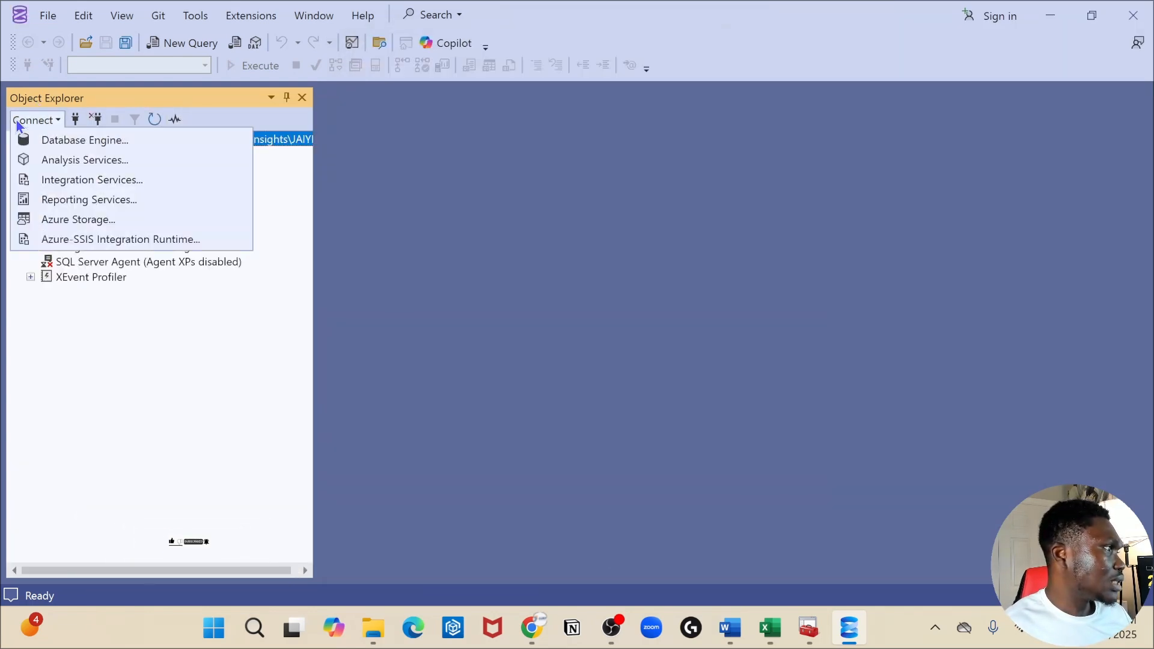
{"action": "left_click", "coordinate": [51, 137]}
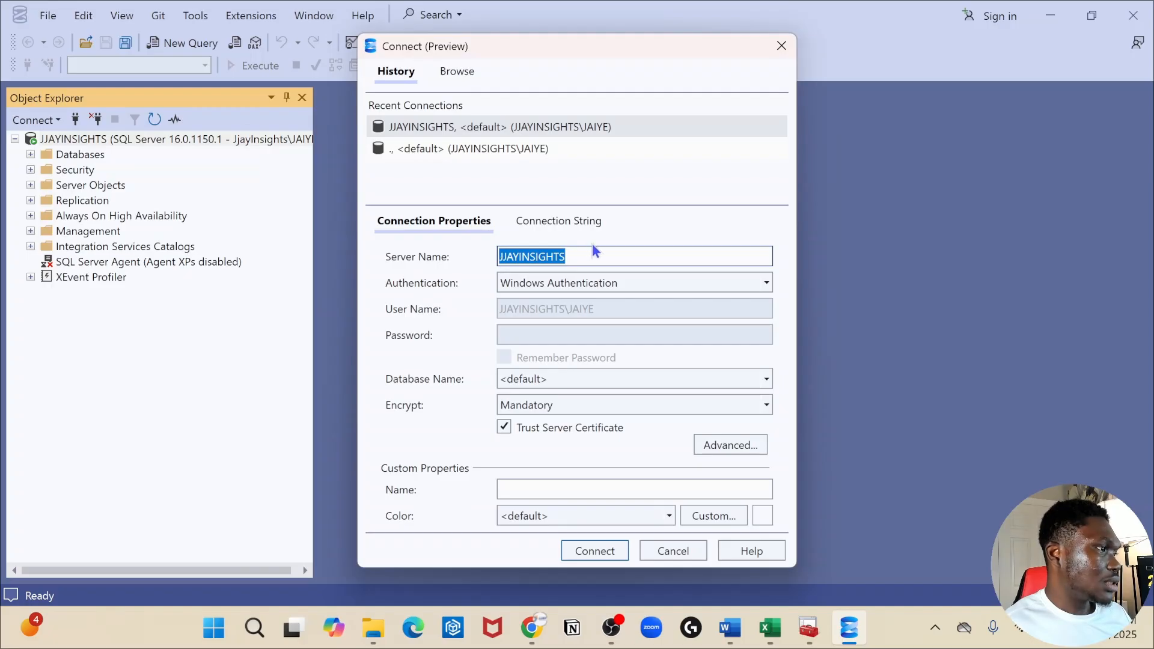
{"action": "left_click_drag", "start_coordinate": [596, 251], "coordinate": [491, 260]}
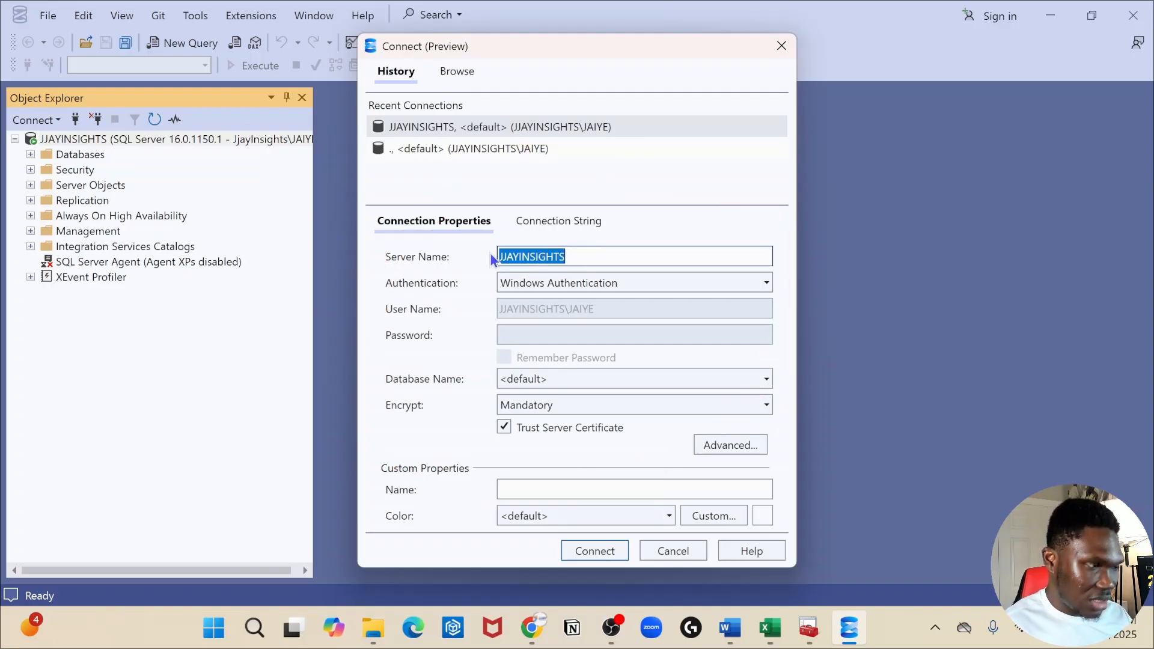
{"action": "left_click", "coordinate": [782, 46]}
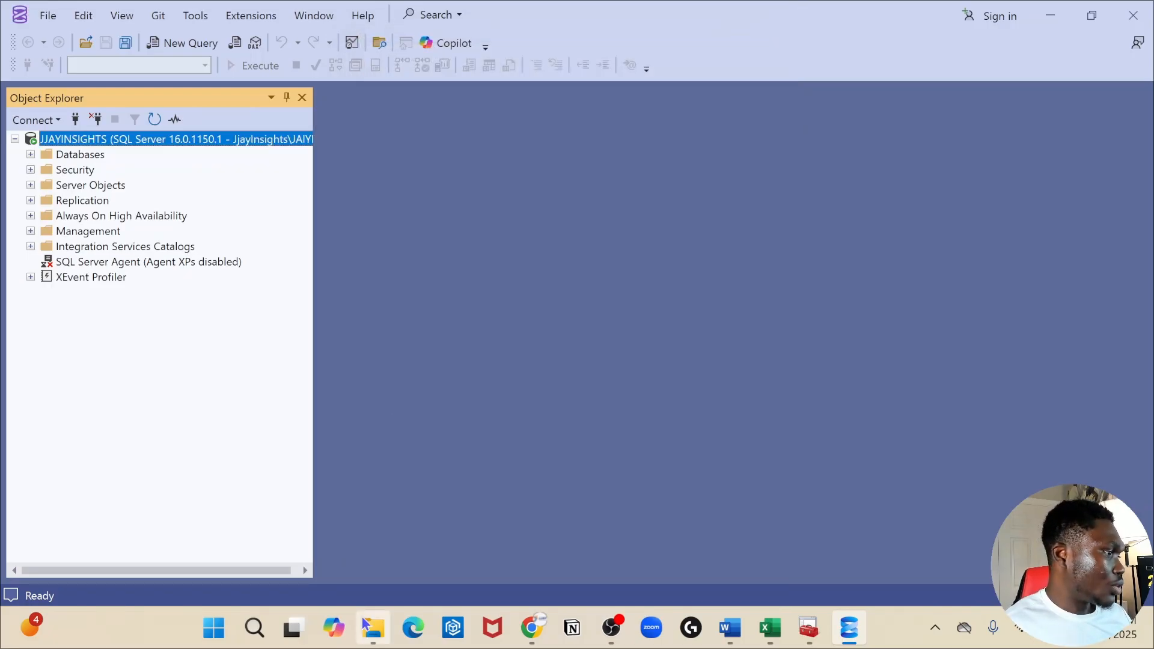
Switch to SQL Server Configuration Manager and refresh the list of SQL Server Services.
{"action": "left_click", "coordinate": [255, 628]}
{"action": "type", "text": "co"}
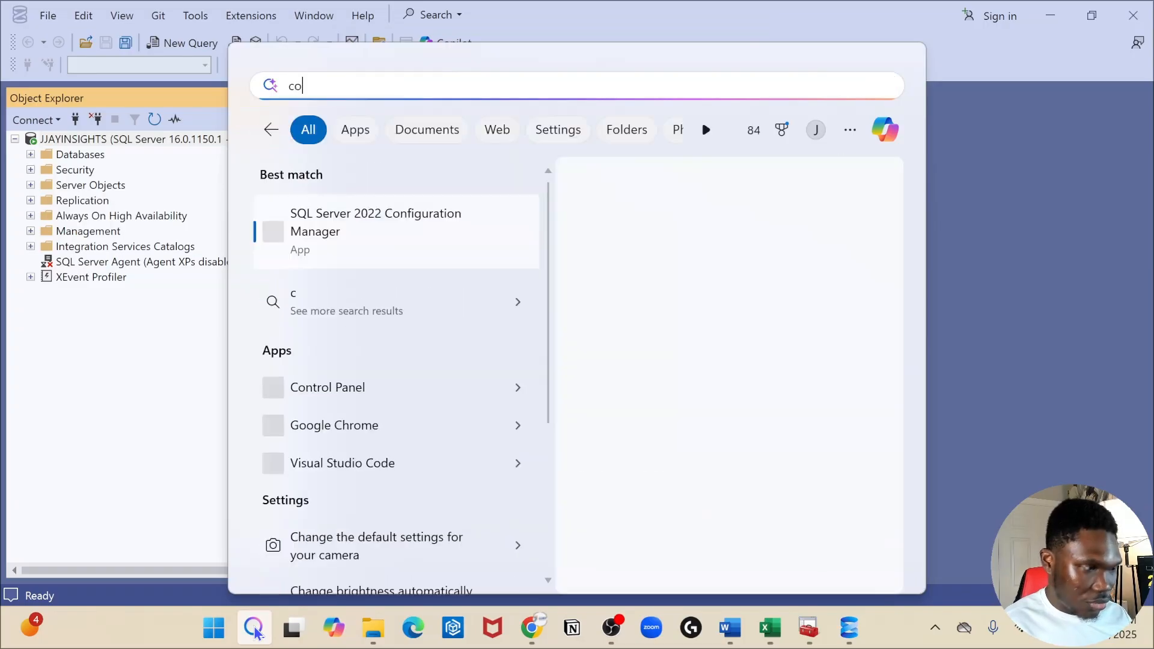
{"action": "type", "text": "n"}
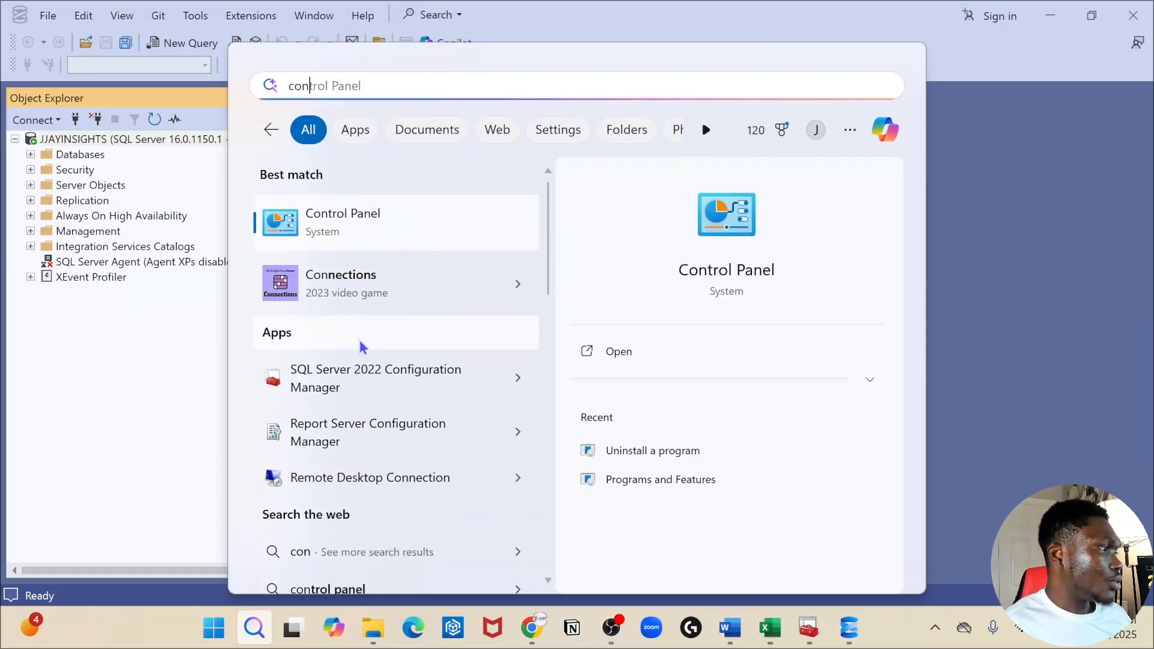
{"action": "key", "text": "Escape"}
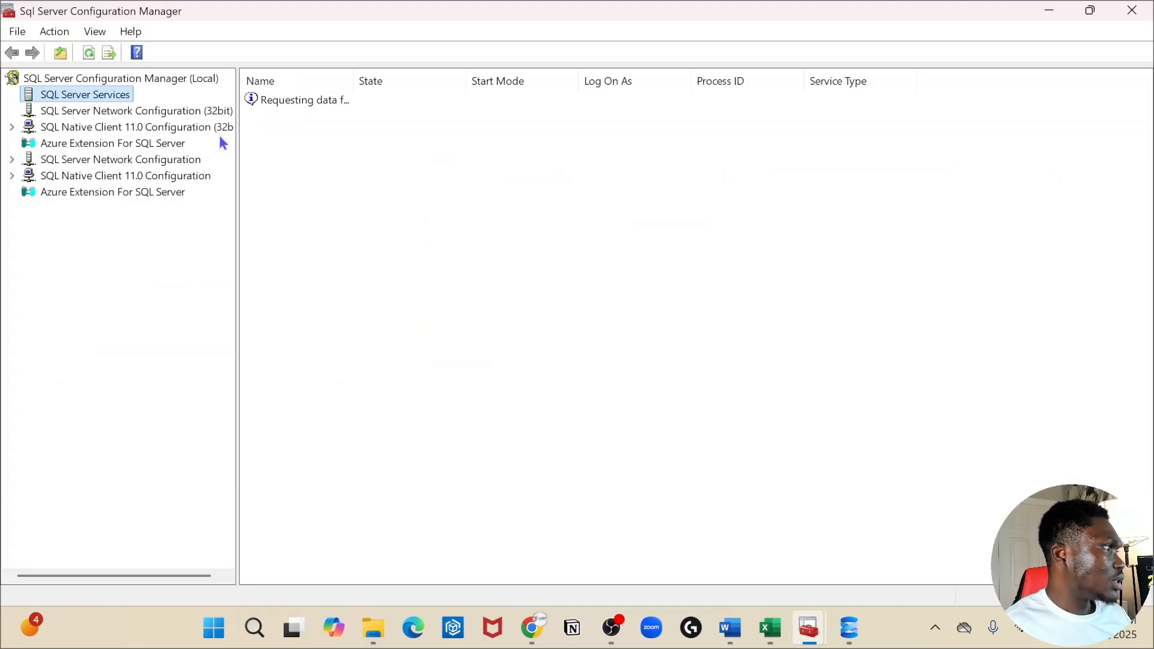
{"action": "right_click", "coordinate": [98, 100]}
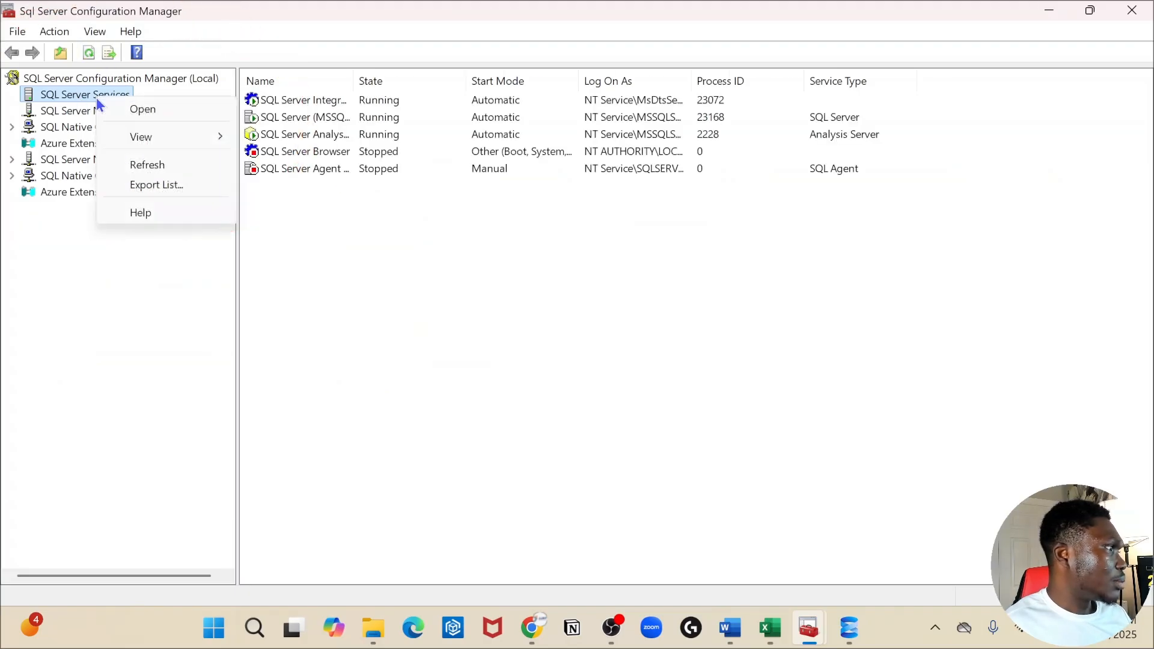
{"action": "left_click", "coordinate": [176, 161]}
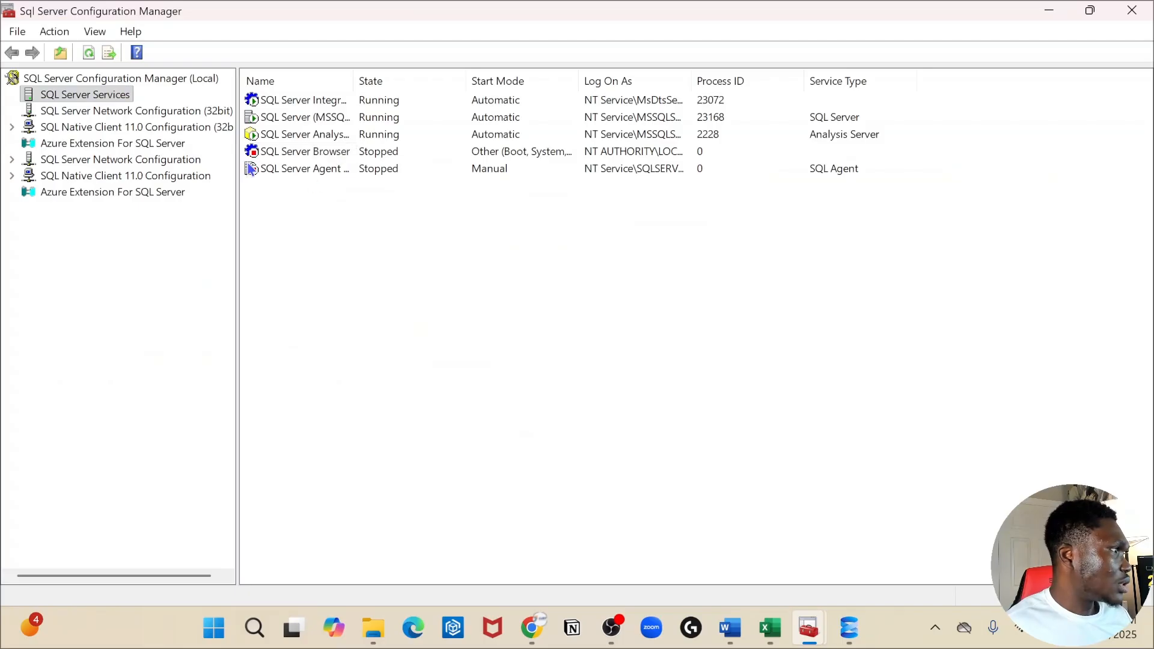
Inspect the Service properties of SQL Server Integration Services, including its host name, start mode and state, and close them.
{"action": "right_click", "coordinate": [313, 106]}
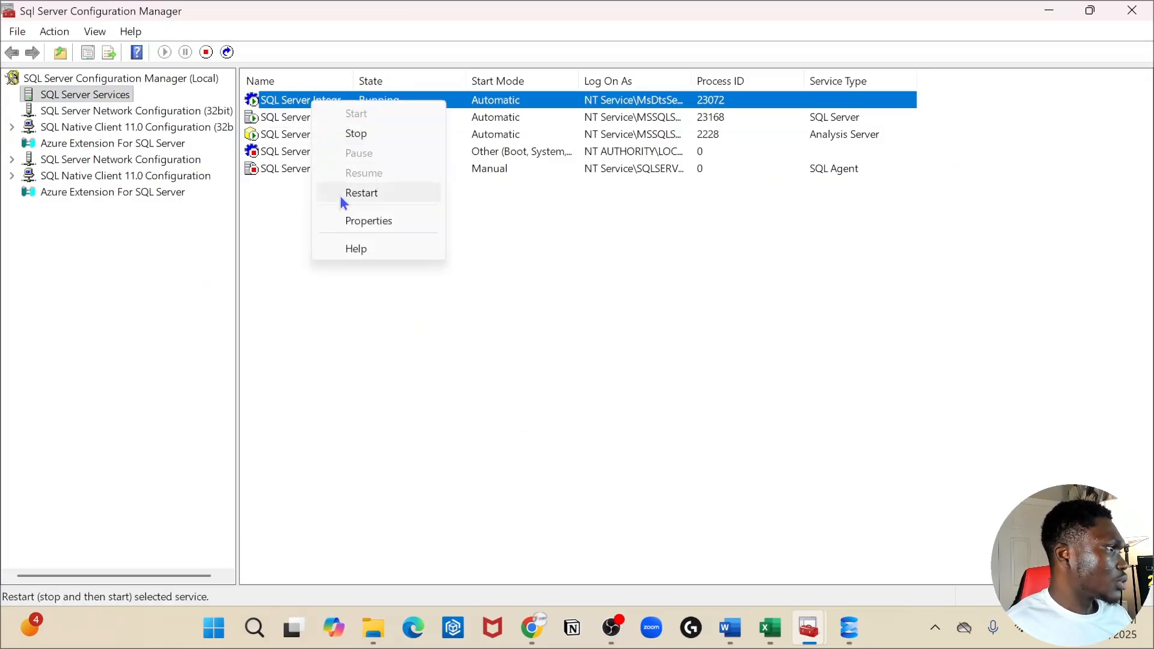
{"action": "left_click", "coordinate": [395, 228]}
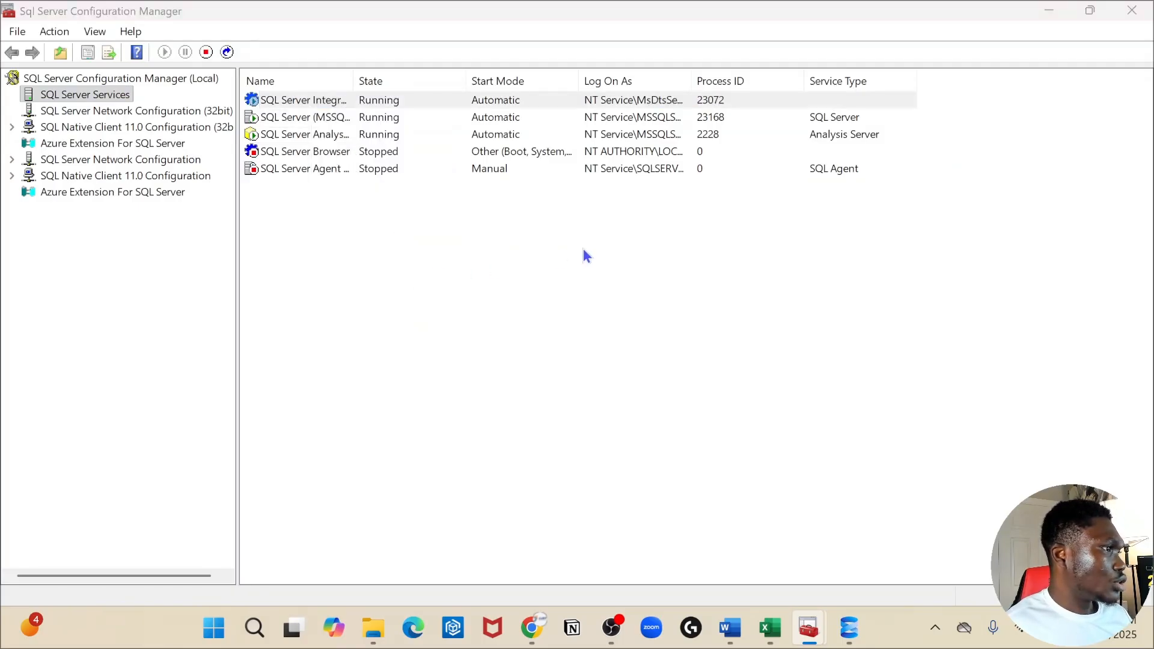
{"action": "left_click", "coordinate": [460, 120]}
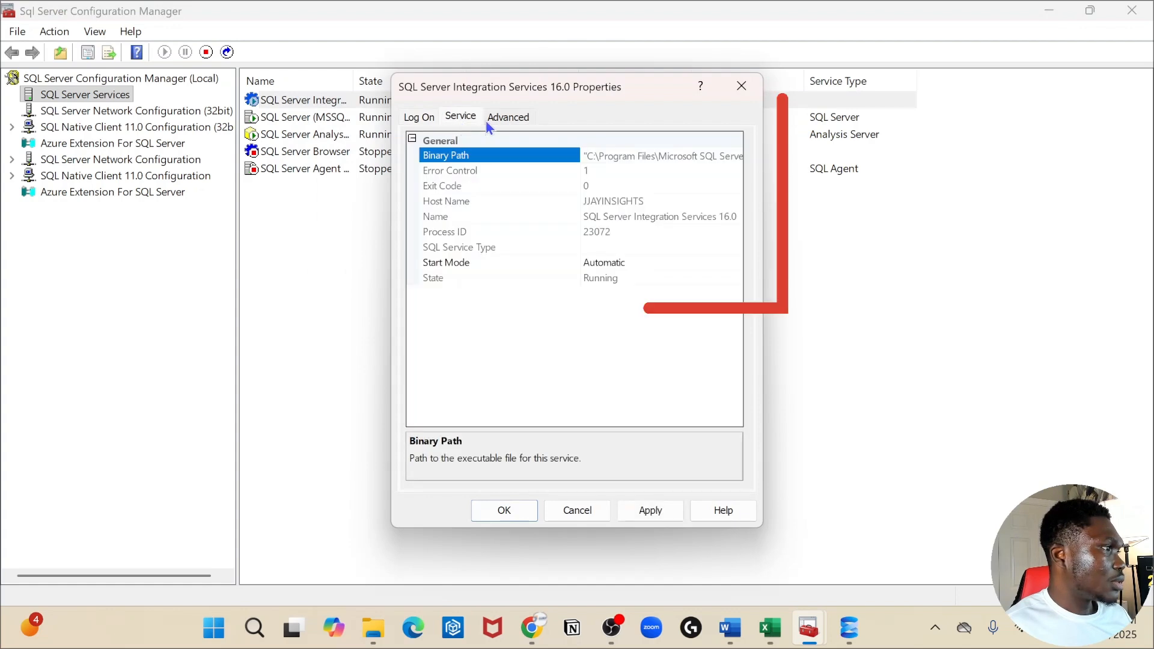
{"action": "left_click", "coordinate": [637, 185]}
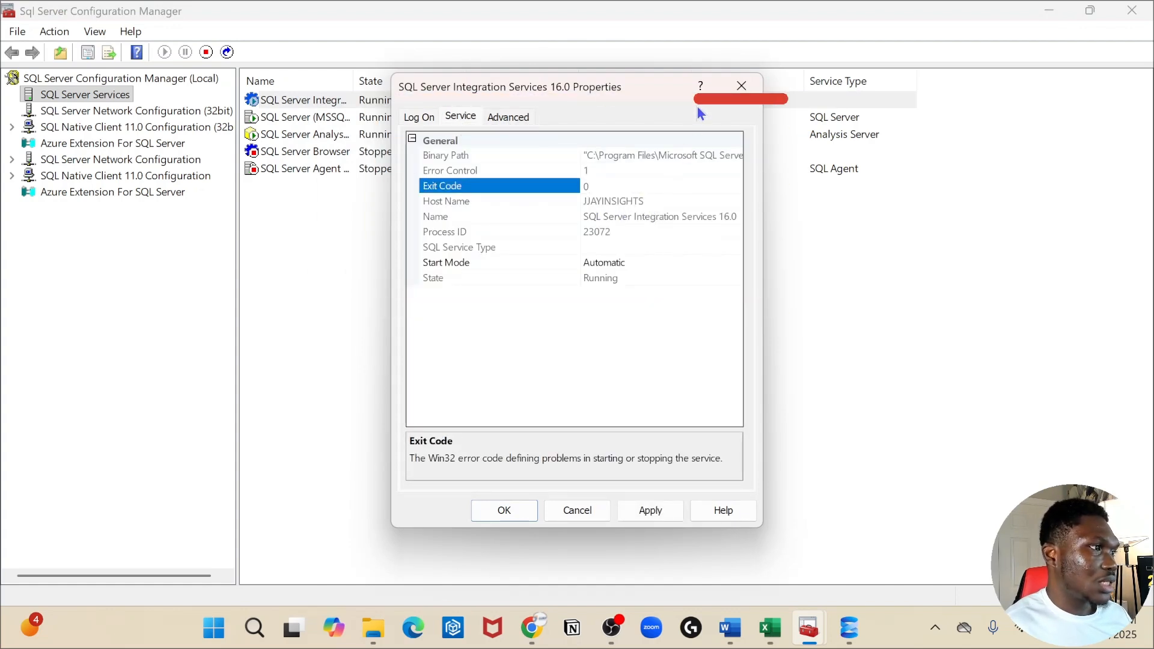
{"action": "left_click", "coordinate": [741, 88]}
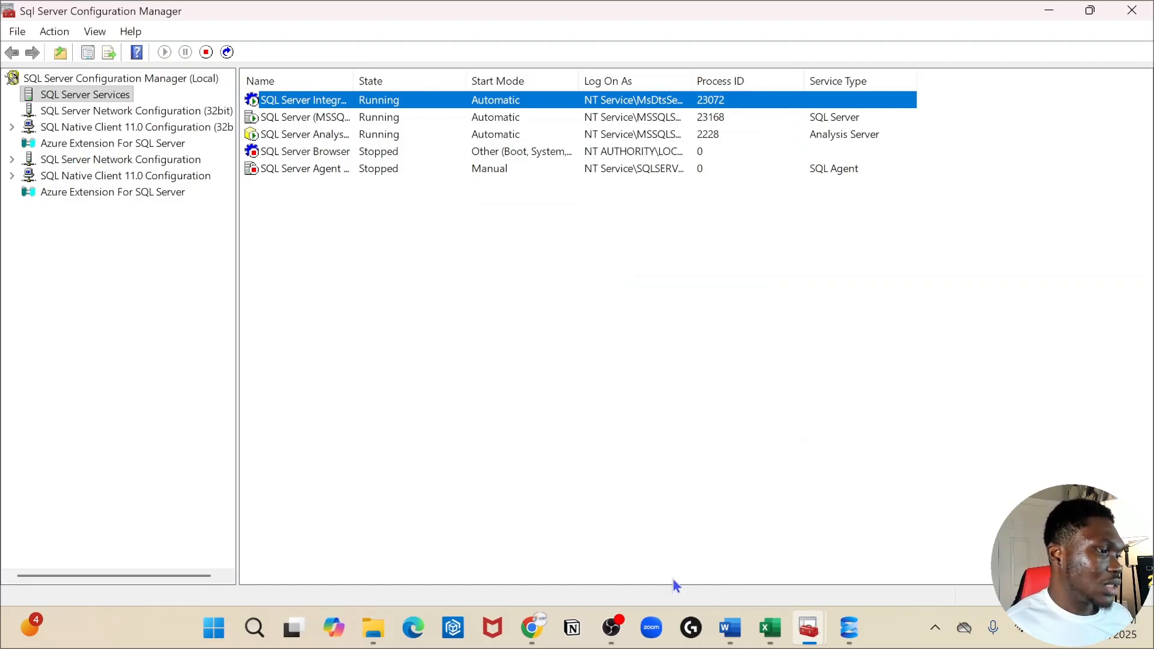
Return to SQL Server Management Studio and open a new query window on the connected server.
{"action": "mouse_move", "coordinate": [862, 636]}
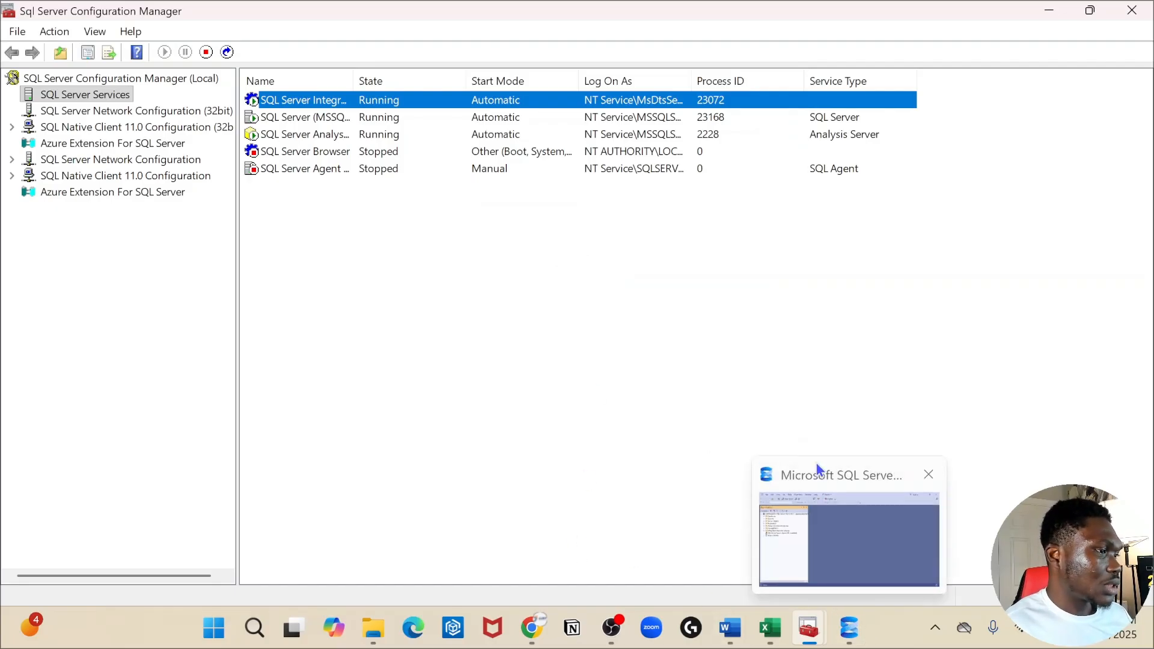
{"action": "mouse_move", "coordinate": [532, 630]}
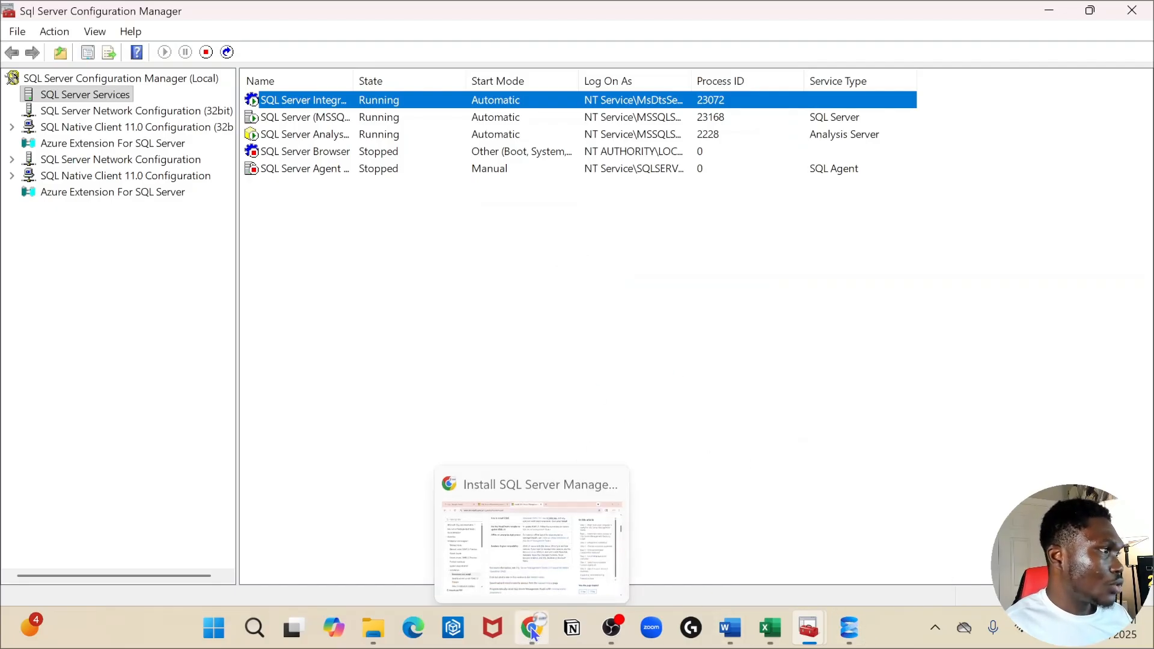
{"action": "left_click", "coordinate": [861, 636]}
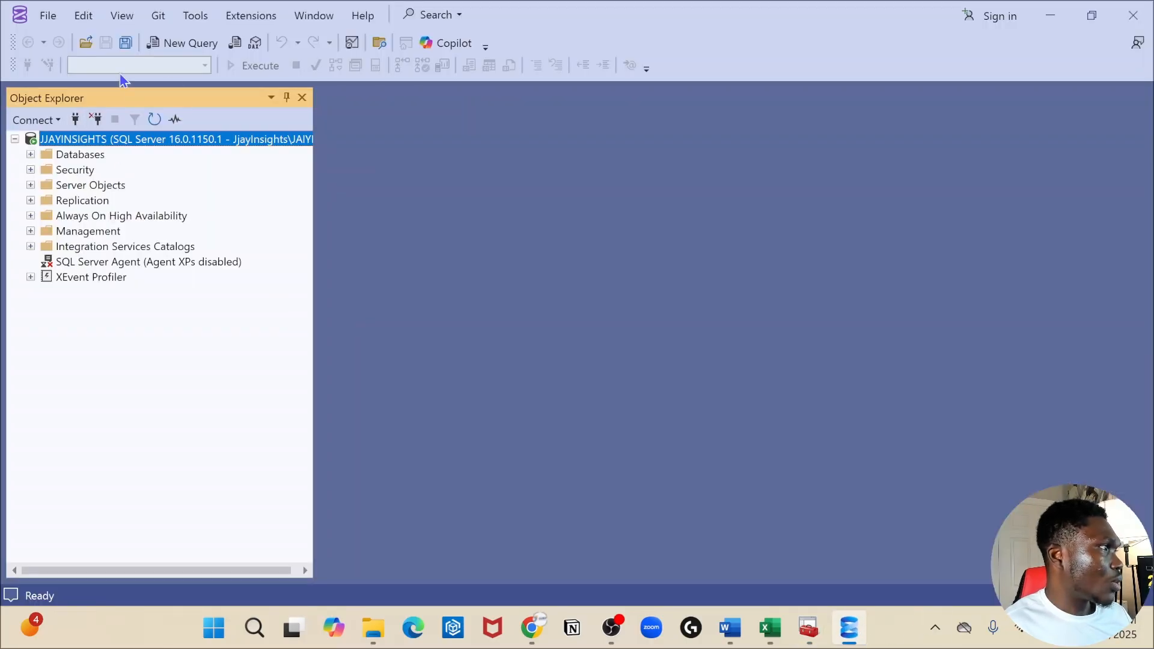
{"action": "left_click", "coordinate": [194, 40]}
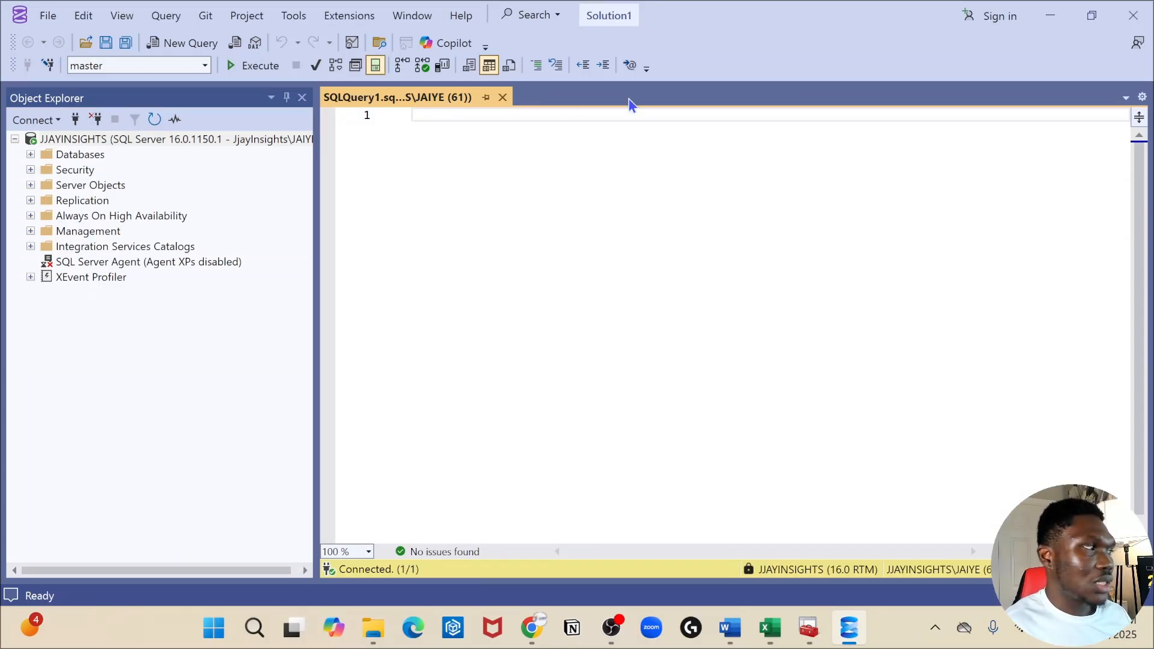
Expand the tables of the AdventureWorks2012 database and select the top 1000 rows of dbo.AWBuildVersion.
{"action": "left_click", "coordinate": [31, 154]}
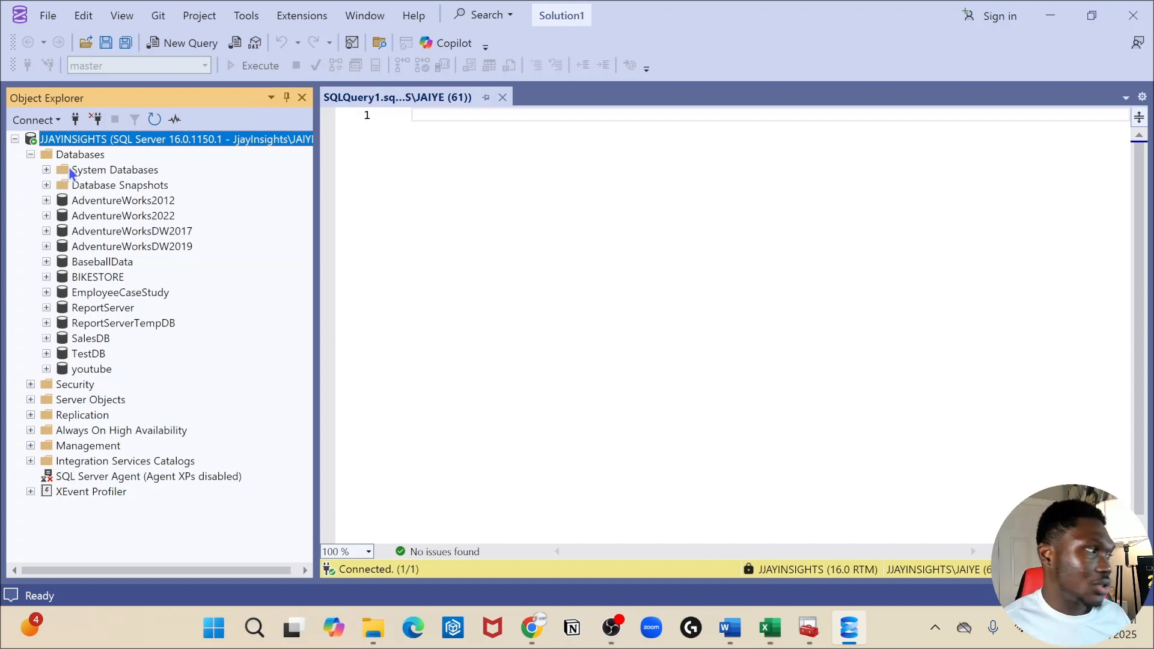
{"action": "left_click", "coordinate": [46, 200]}
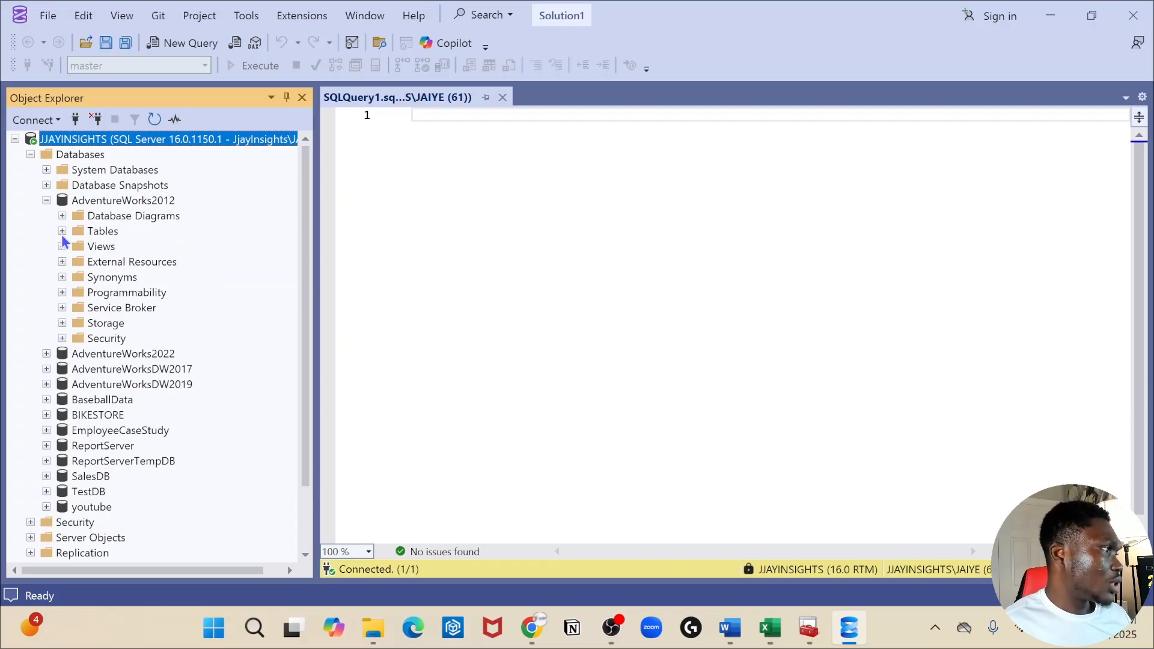
{"action": "left_click", "coordinate": [62, 231]}
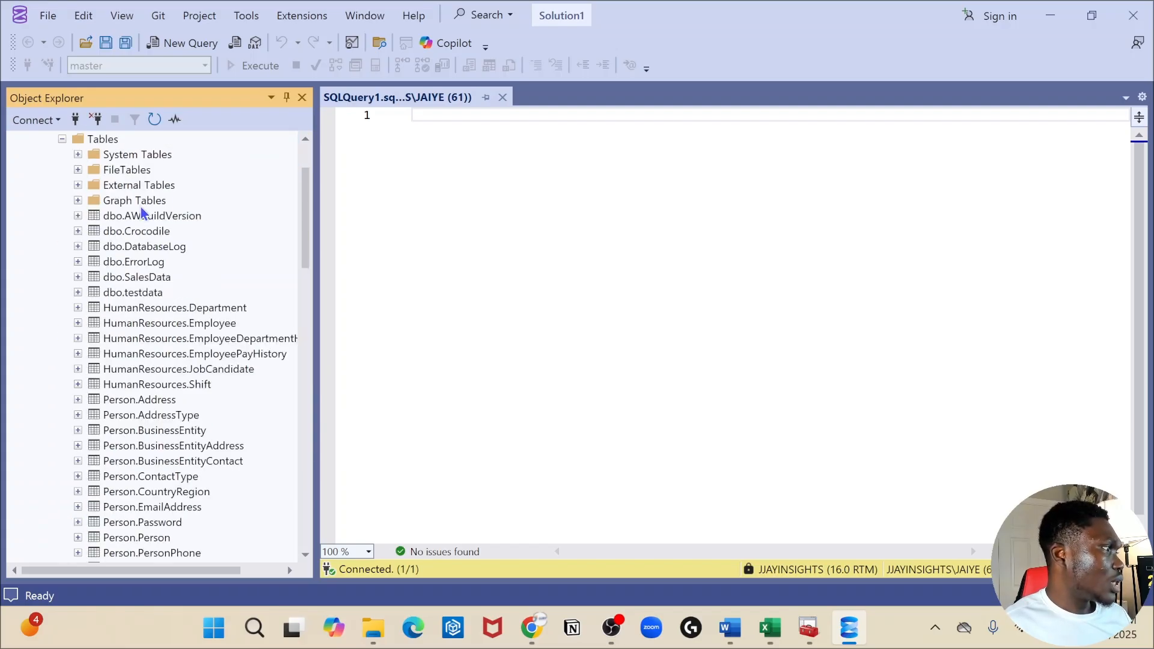
{"action": "left_click", "coordinate": [142, 207]}
{"action": "left_click", "coordinate": [149, 218]}
{"action": "right_click", "coordinate": [150, 225]}
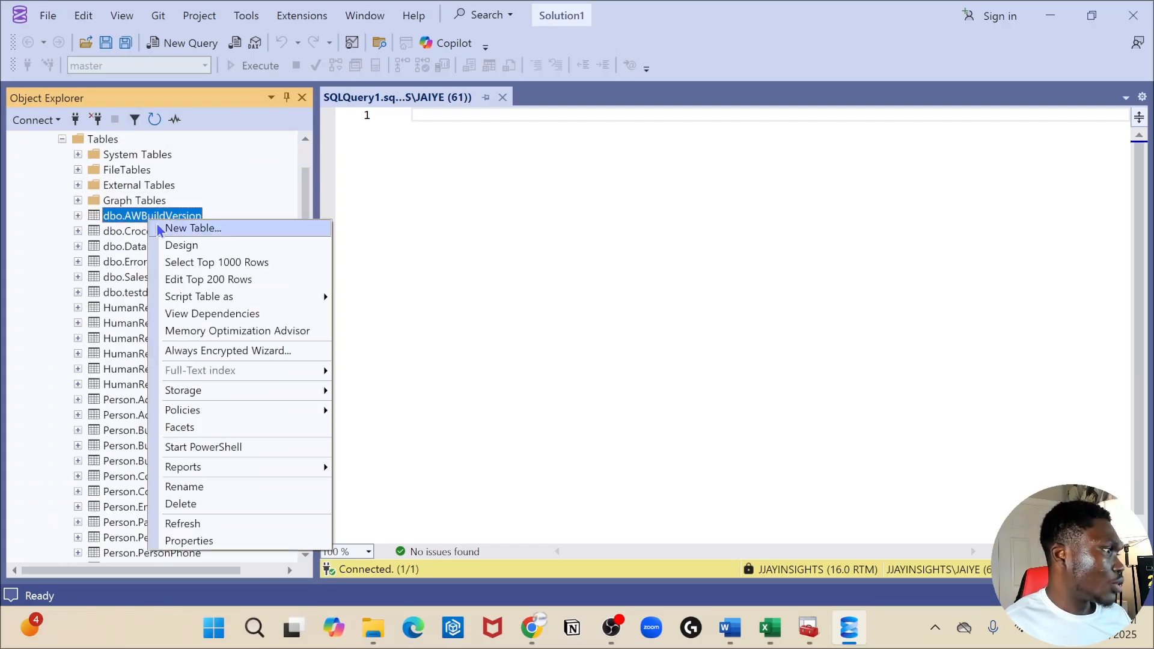
{"action": "left_click", "coordinate": [238, 261]}
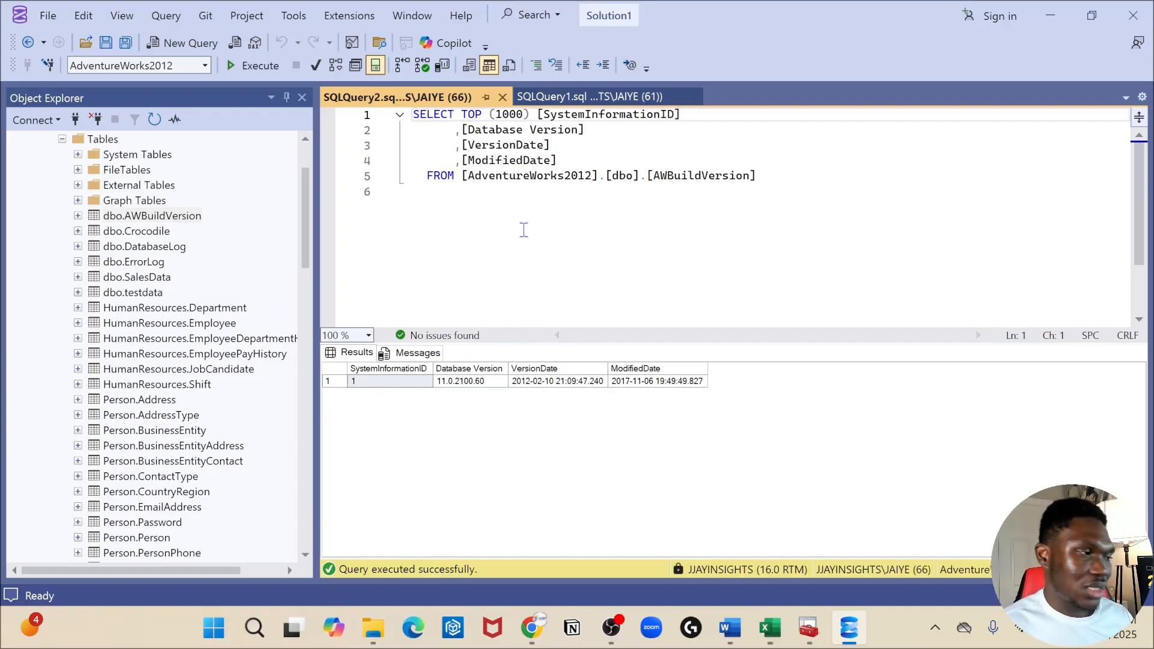
Switch to Chrome and search Google for "install visual studio" in a new browser tab.
{"action": "left_click", "coordinate": [533, 628]}
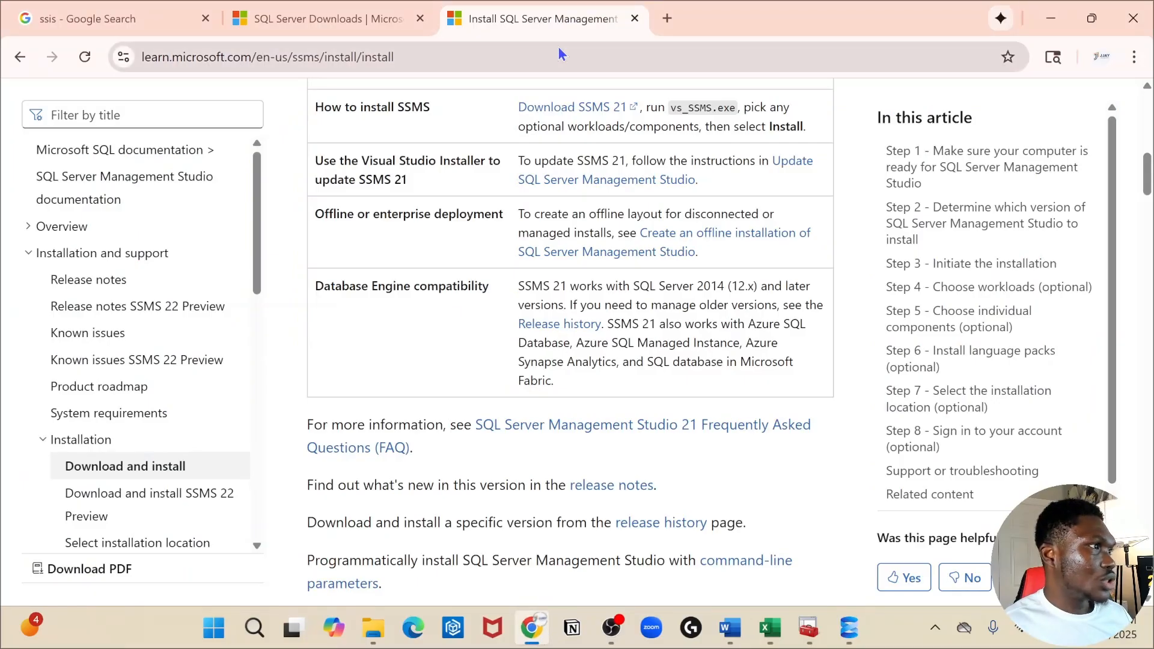
{"action": "left_click", "coordinate": [662, 18]}
{"action": "type", "text": "bi"}
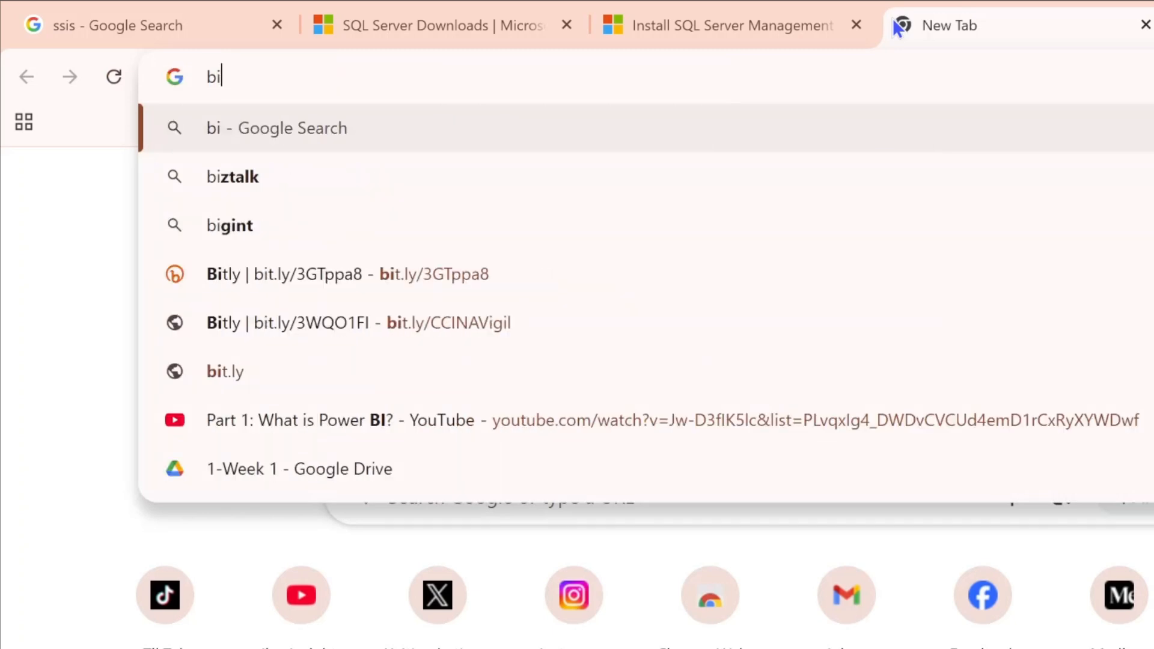
{"action": "key", "text": "BackSpace"}
{"action": "key", "text": "BackSpace"}
{"action": "type", "text": "v"}
{"action": "key", "text": "BackSpace"}
{"action": "type", "text": "insta"}
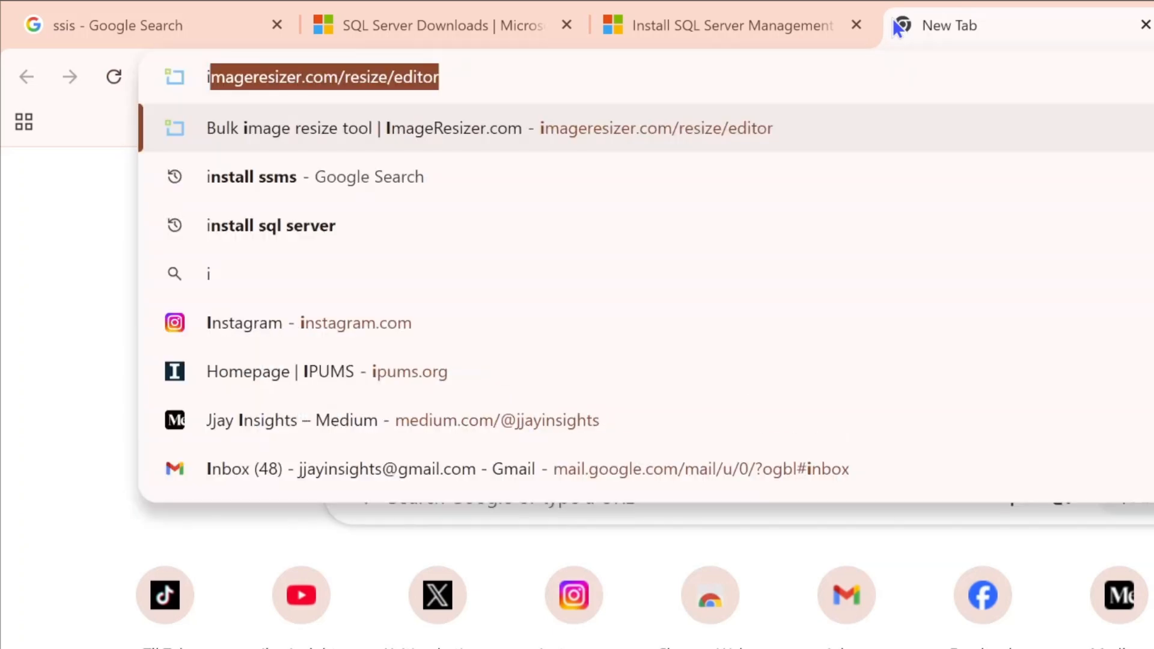
{"action": "type", "text": "ll visual"}
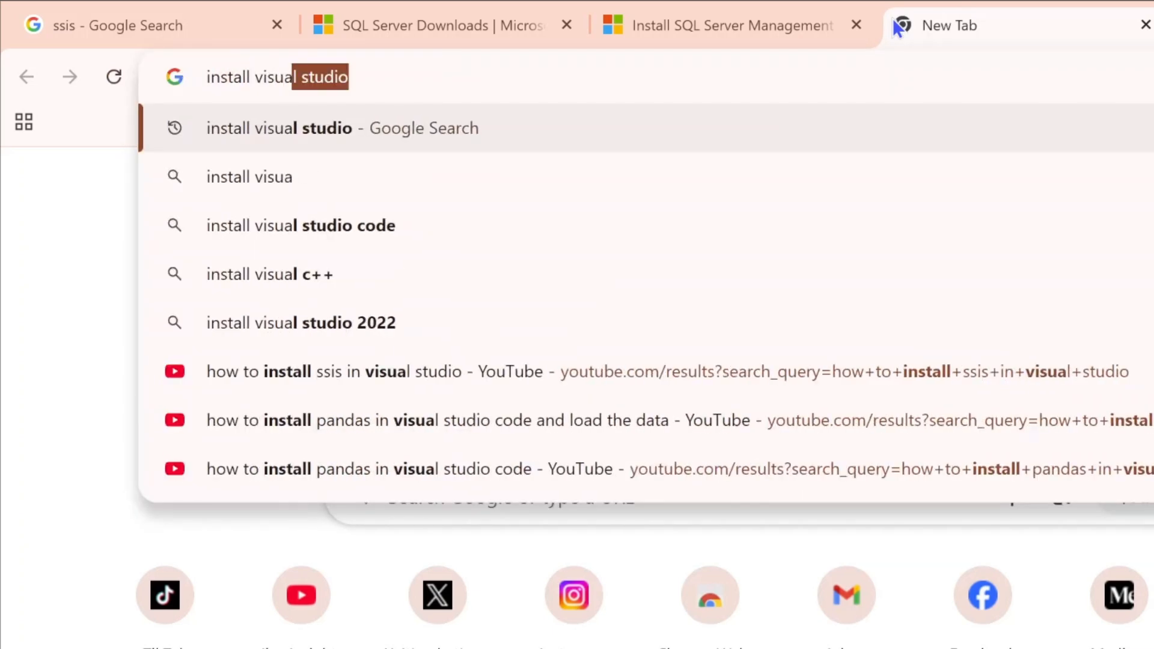
{"action": "key", "text": "Return"}
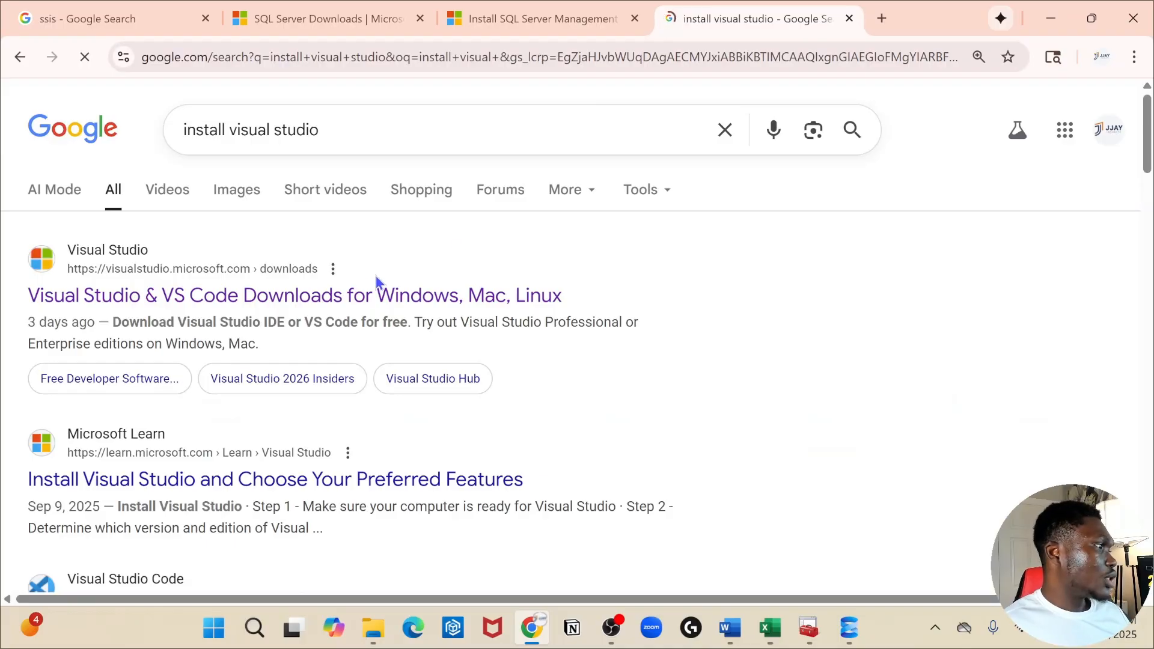
Open the Visual Studio & VS Code Downloads page from the results and bring the Visual Studio 2022 editions into view.
{"action": "scroll", "coordinate": [330, 303], "scroll_direction": "down", "scroll_amount": 1}
{"action": "scroll", "coordinate": [330, 304], "scroll_direction": "down", "scroll_amount": 2}
{"action": "scroll", "coordinate": [227, 324], "scroll_direction": "up", "scroll_amount": 3}
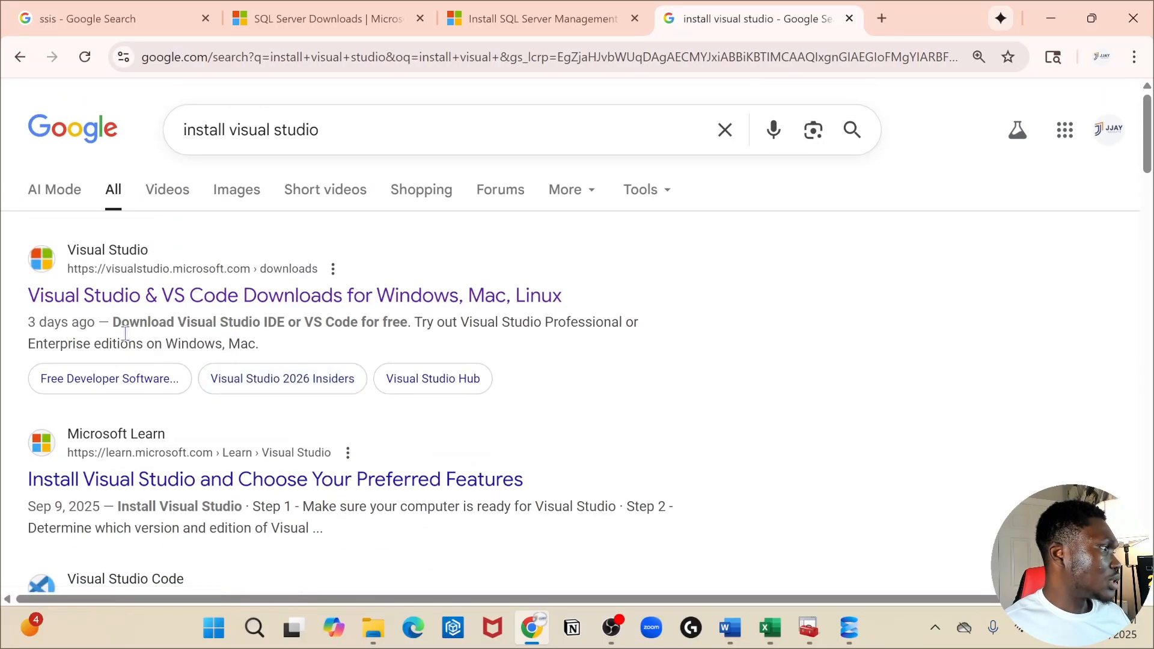
{"action": "left_click", "coordinate": [195, 297]}
{"action": "scroll", "coordinate": [652, 268], "scroll_direction": "down", "scroll_amount": 3}
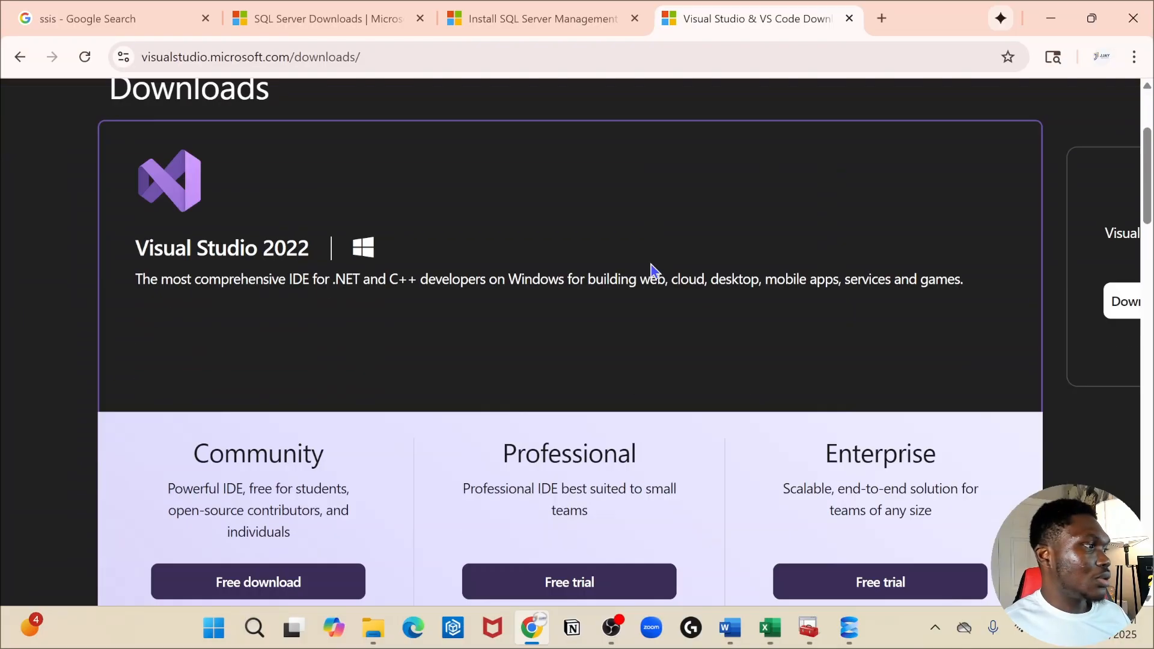
{"action": "scroll", "coordinate": [541, 336], "scroll_direction": "down", "scroll_amount": 3}
{"action": "scroll", "coordinate": [220, 400], "scroll_direction": "up", "scroll_amount": 2}
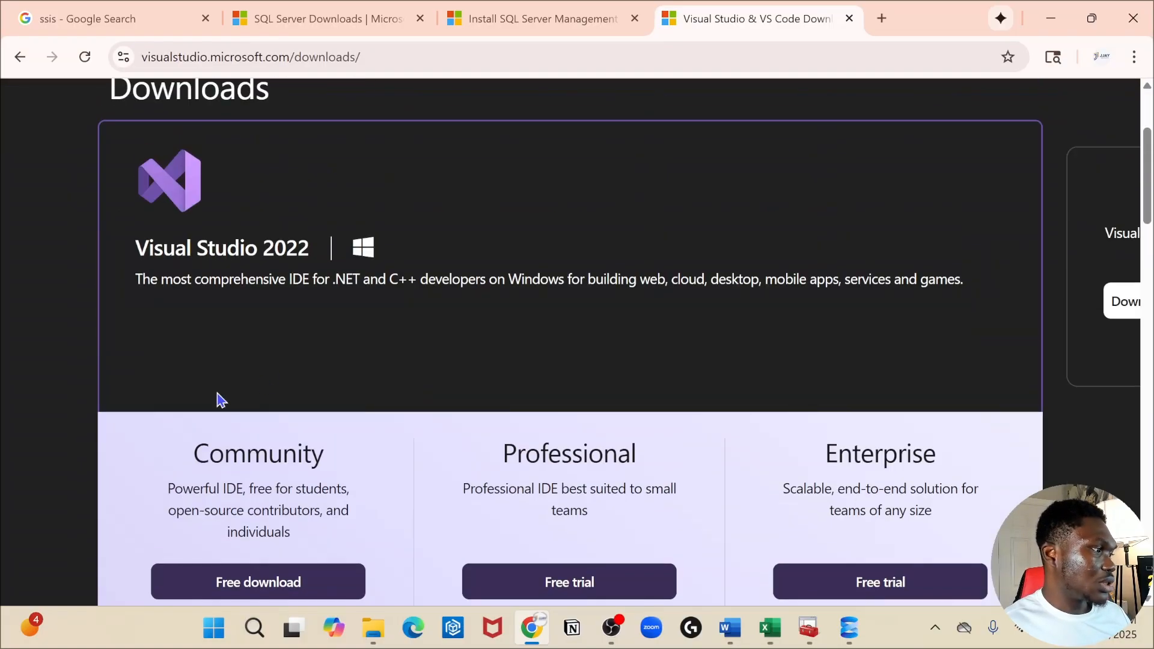
Download the free Visual Studio 2022 Community installer and run VisualStudioSetup (2).exe.
{"action": "scroll", "coordinate": [229, 399], "scroll_direction": "down", "scroll_amount": 3}
{"action": "left_click", "coordinate": [291, 310]}
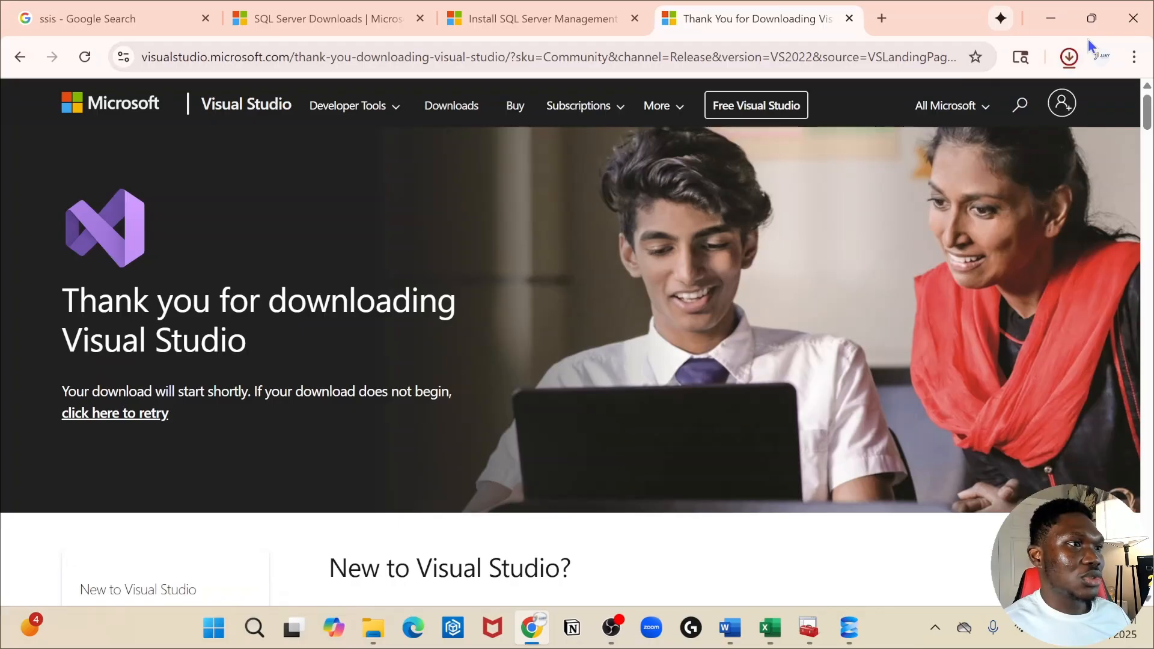
{"action": "left_click", "coordinate": [1069, 56]}
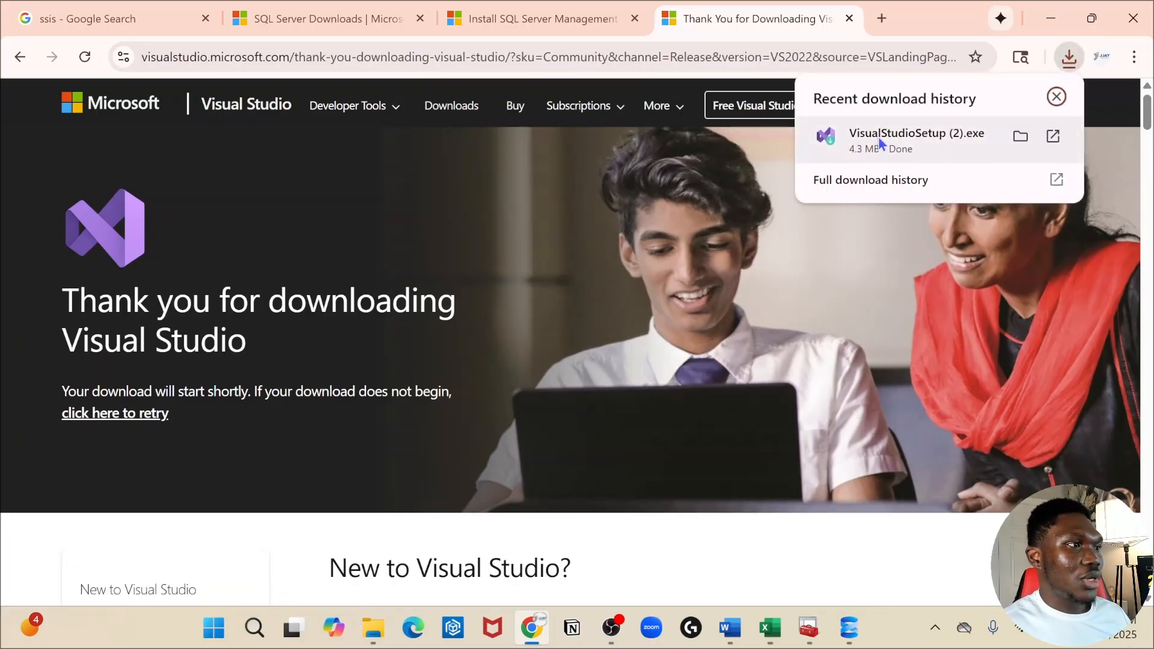
{"action": "left_click", "coordinate": [854, 146]}
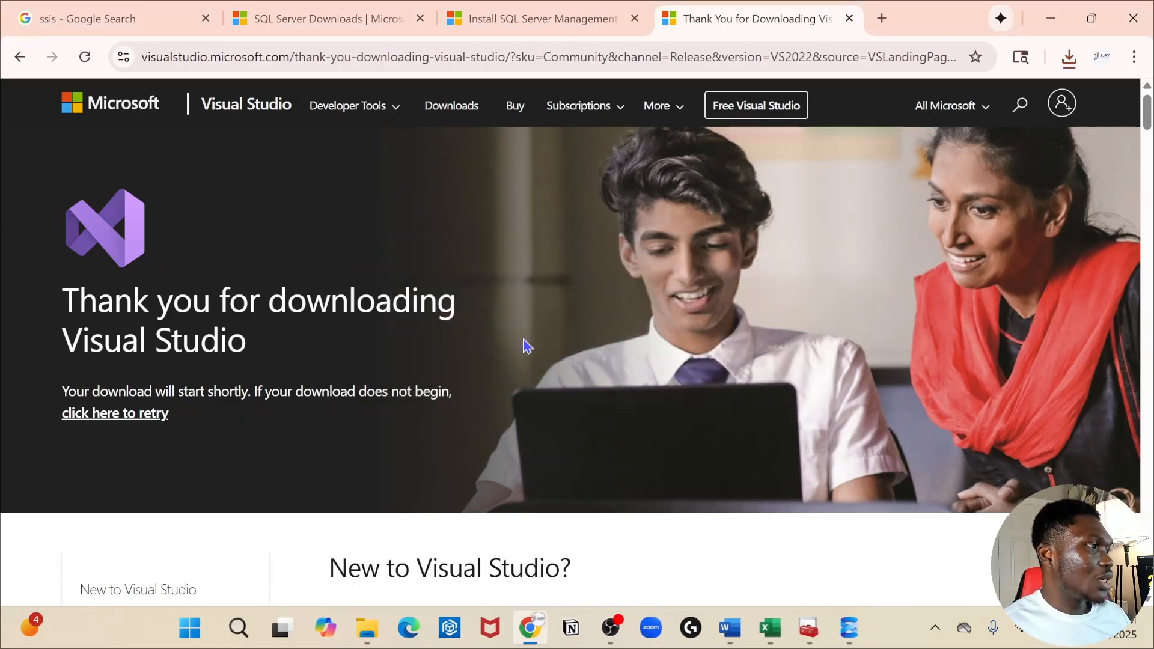
{"action": "left_click", "coordinate": [741, 407]}
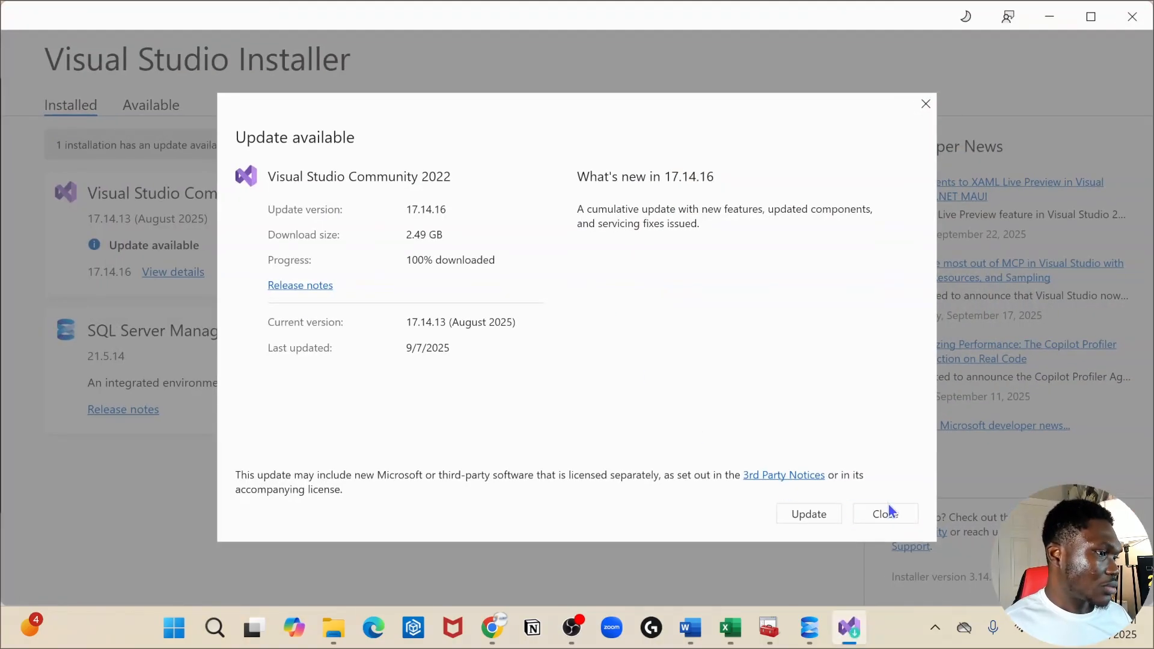
Dismiss the Visual Studio Community 2022 update offer without updating and close the Visual Studio Installer.
{"action": "left_click", "coordinate": [883, 515]}
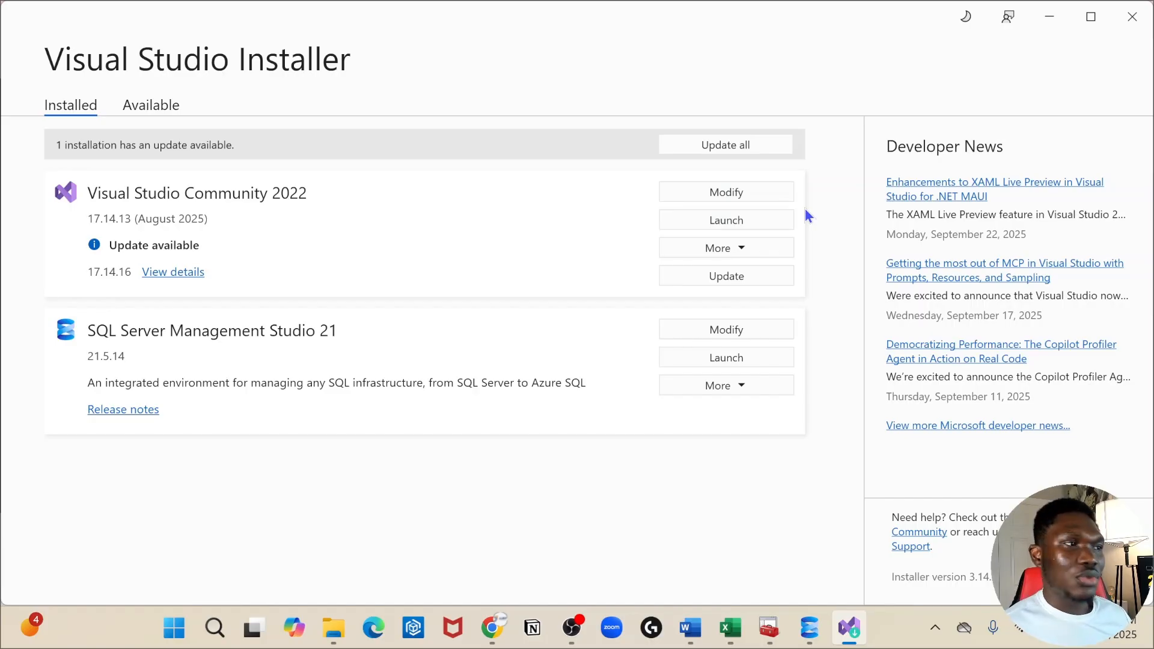
{"action": "left_click", "coordinate": [1051, 16]}
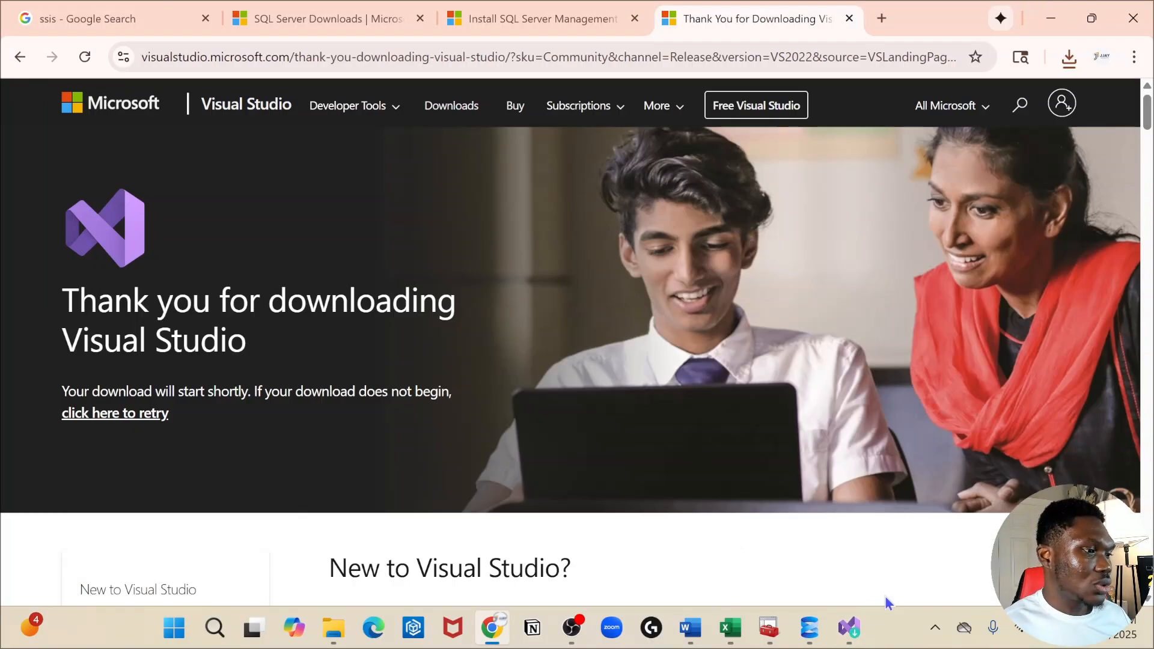
{"action": "left_click", "coordinate": [850, 628]}
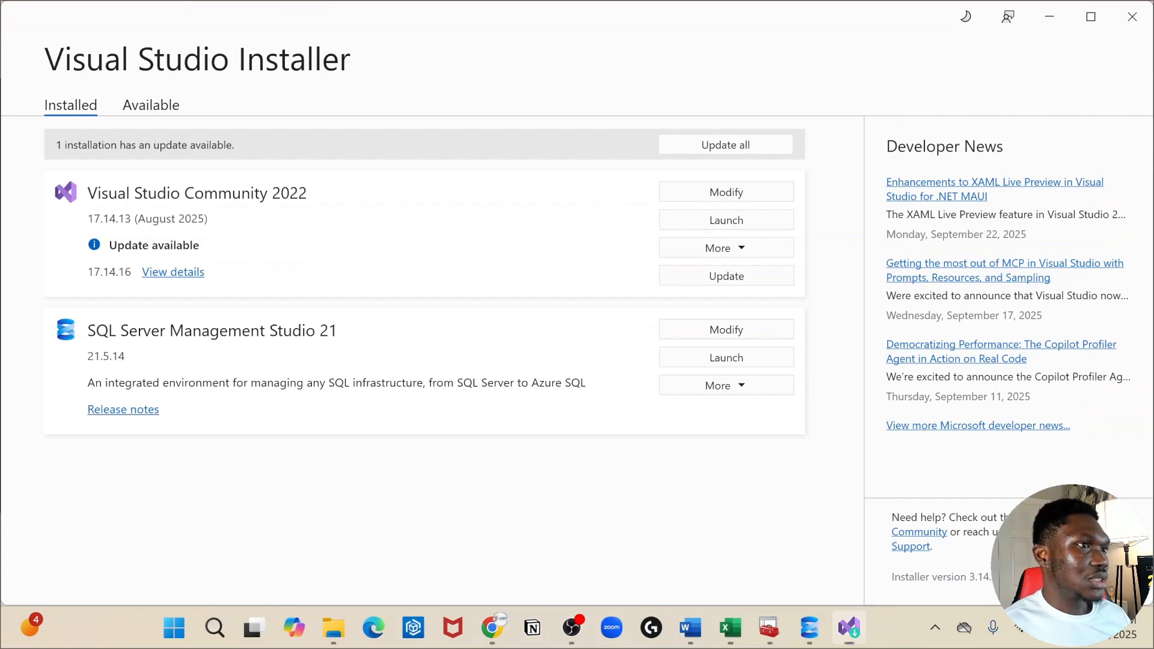
{"action": "left_click", "coordinate": [1133, 16]}
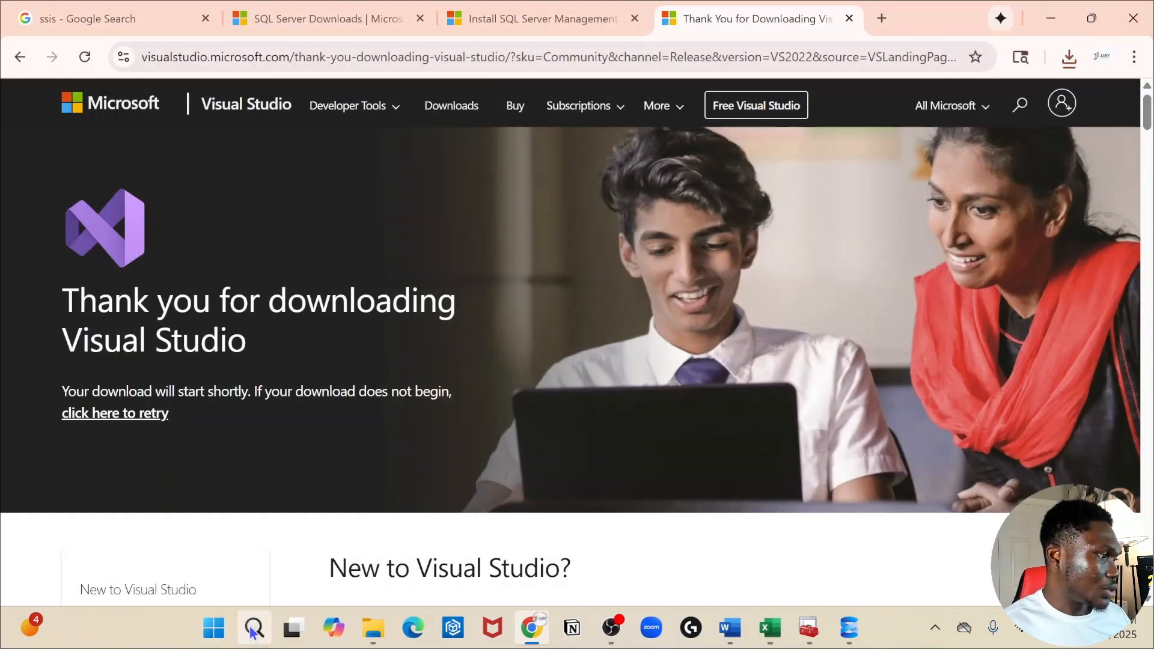
{"action": "left_click", "coordinate": [254, 629]}
{"action": "type", "text": "visu"}
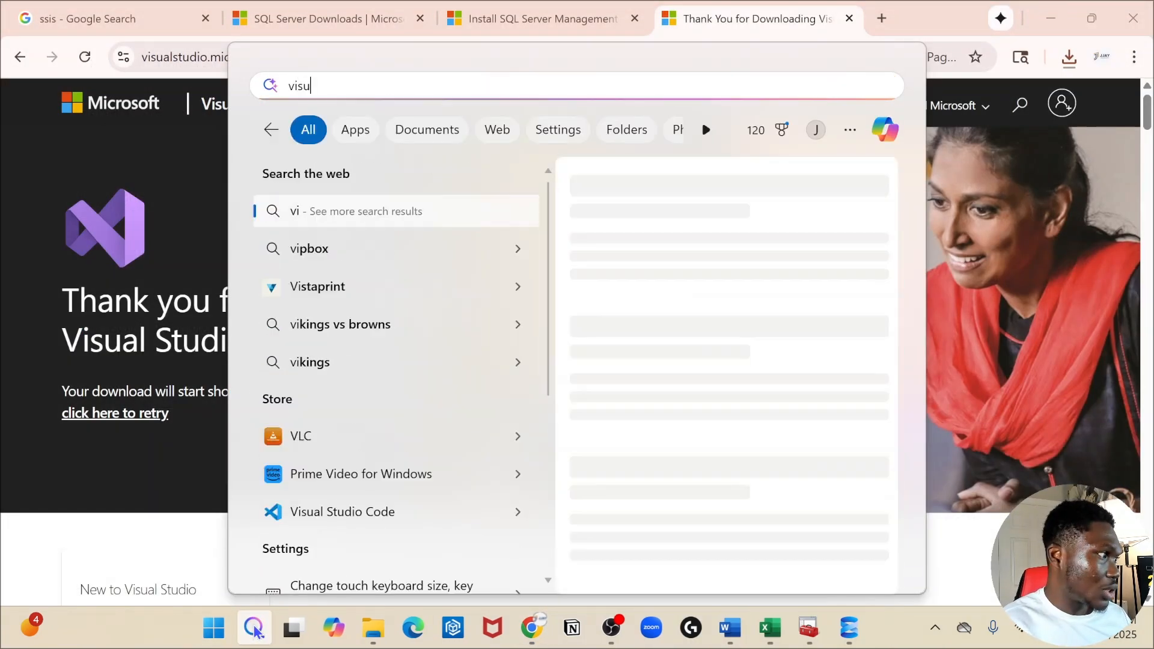
{"action": "type", "text": "al"}
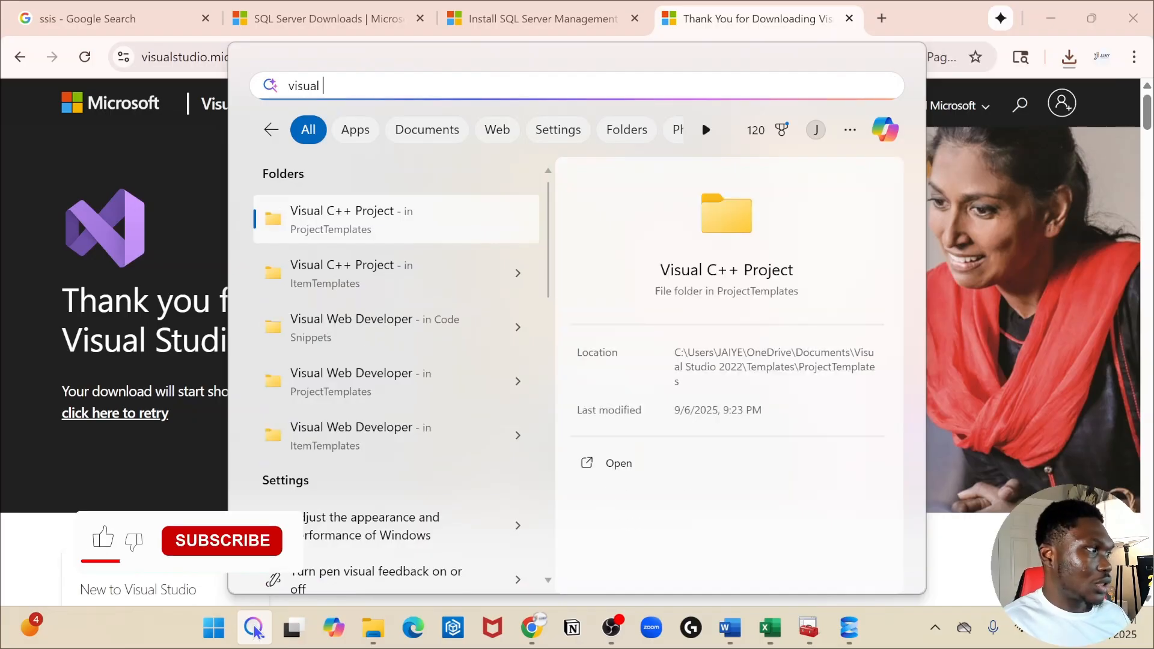
Find the Visual Studio 2022 app with Windows search and launch it.
{"action": "left_click", "coordinate": [208, 633]}
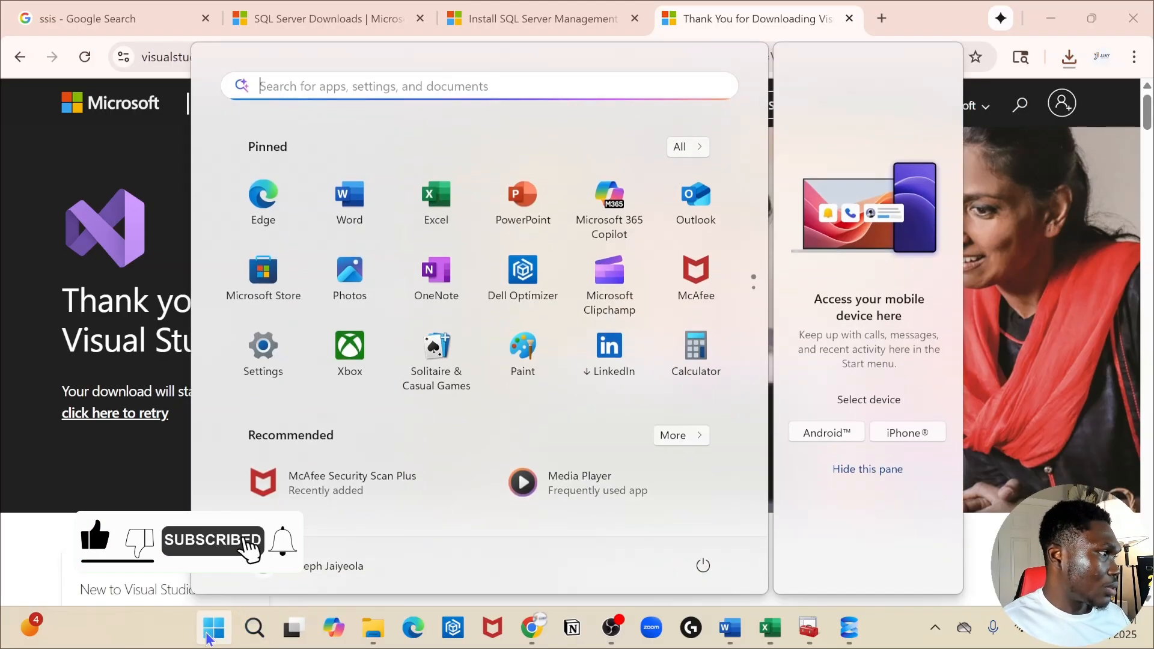
{"action": "type", "text": "visau"}
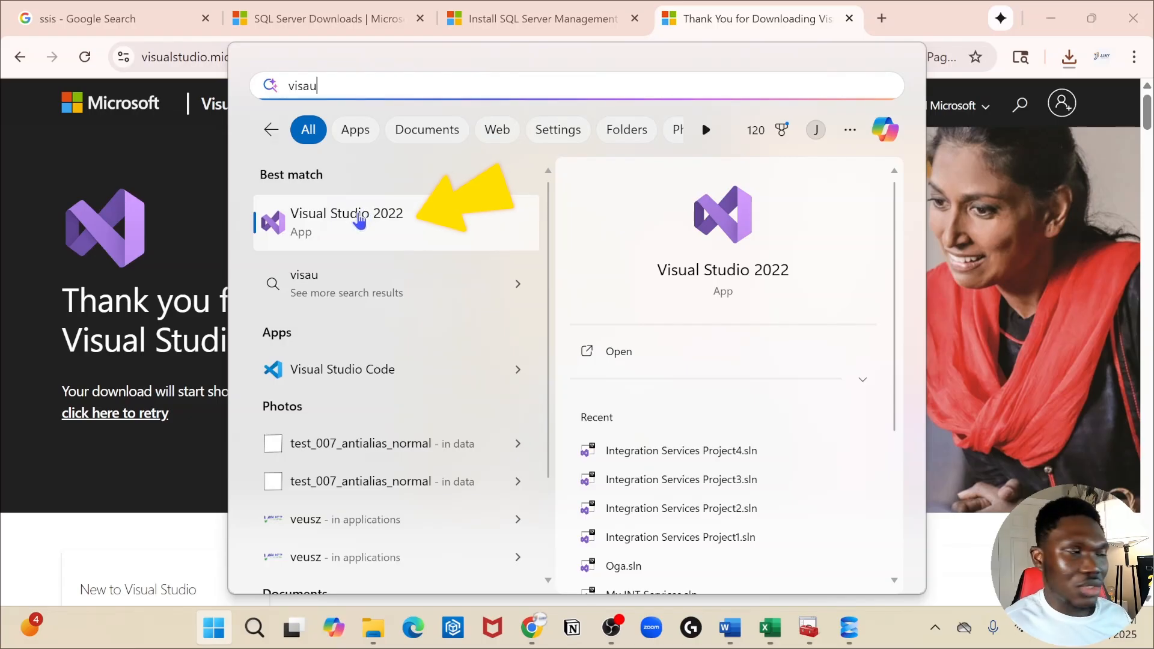
{"action": "left_click", "coordinate": [331, 230]}
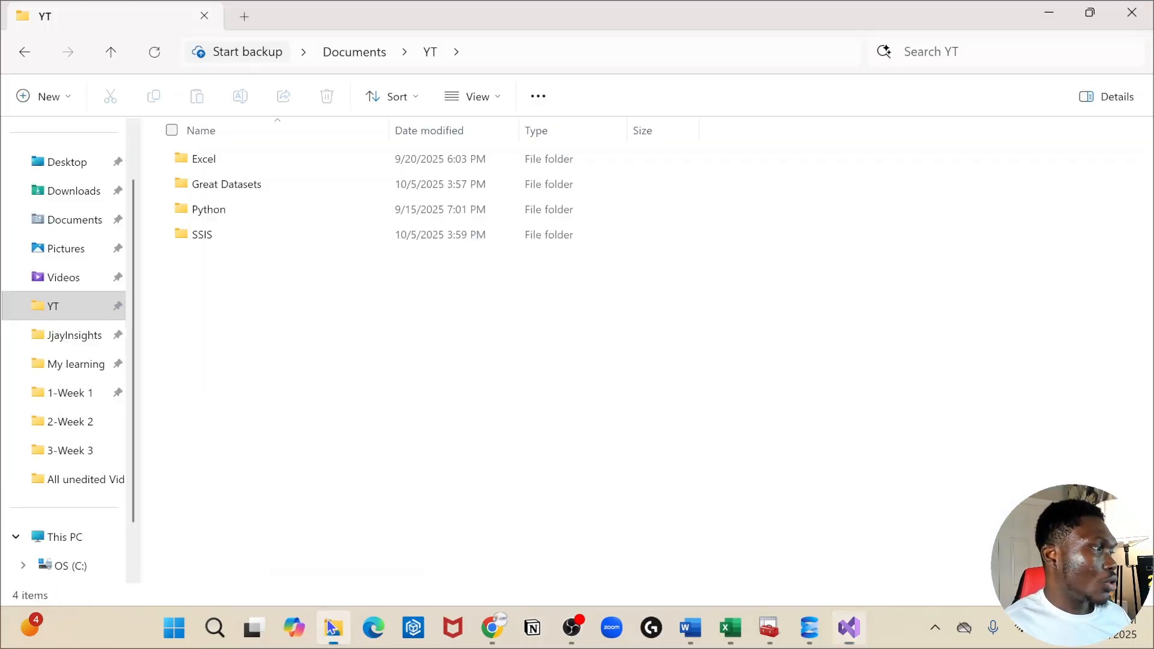
Switch from File Explorer to the Visual Studio 2022 start window and continue without code.
{"action": "left_click", "coordinate": [334, 628]}
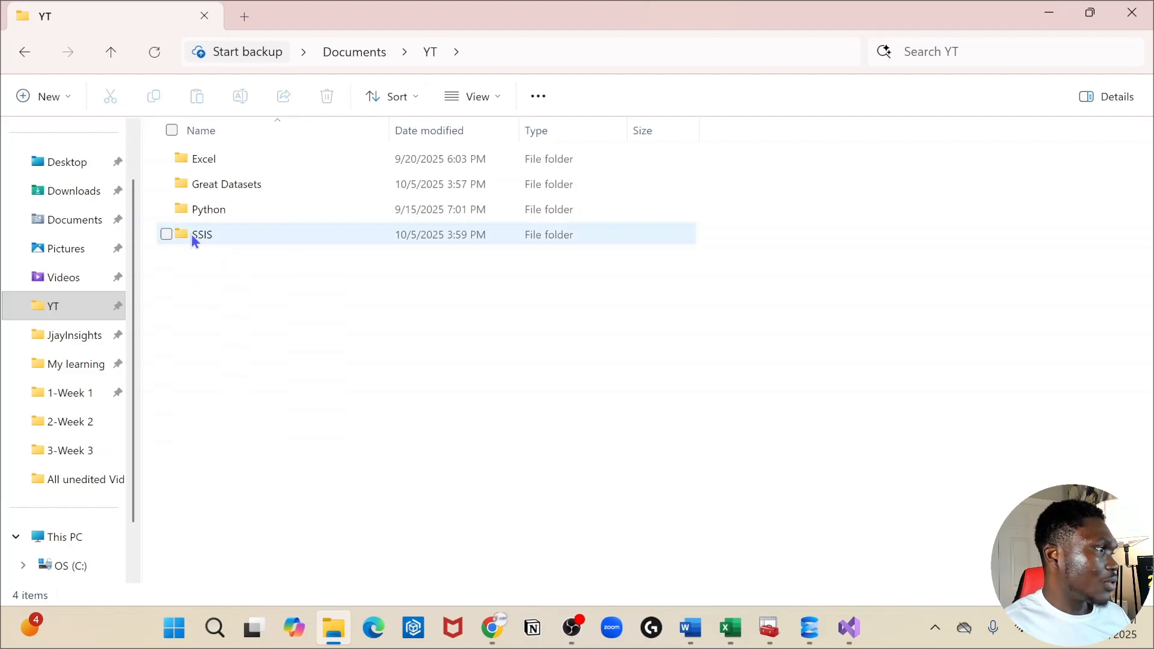
{"action": "mouse_move", "coordinate": [854, 632]}
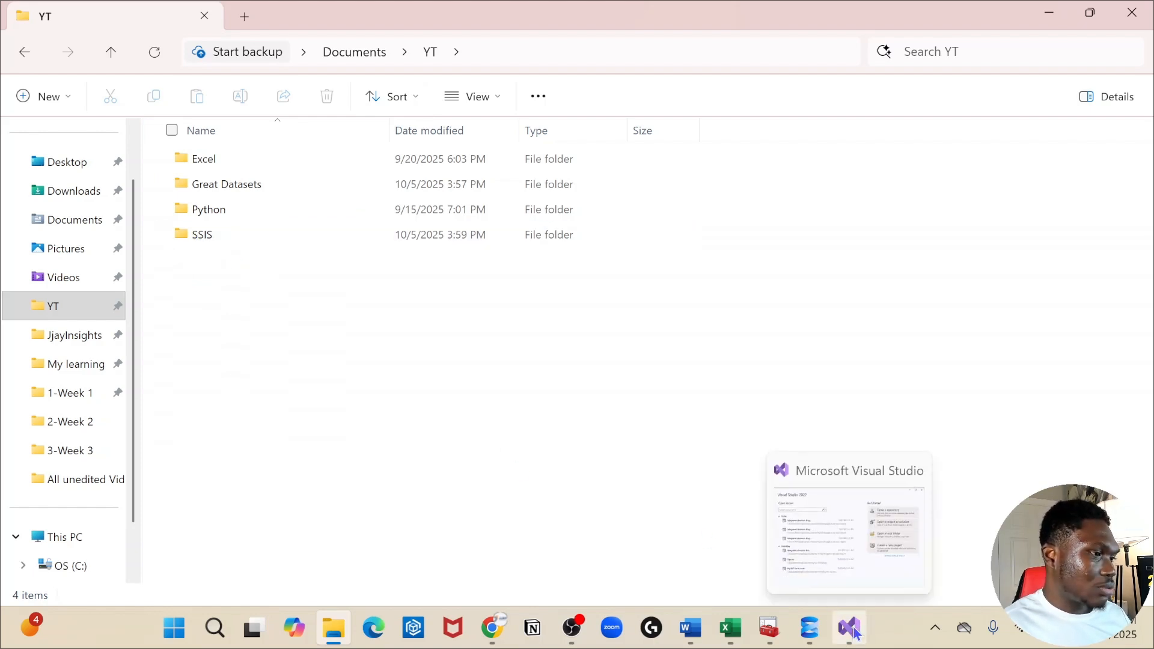
{"action": "left_click", "coordinate": [830, 578]}
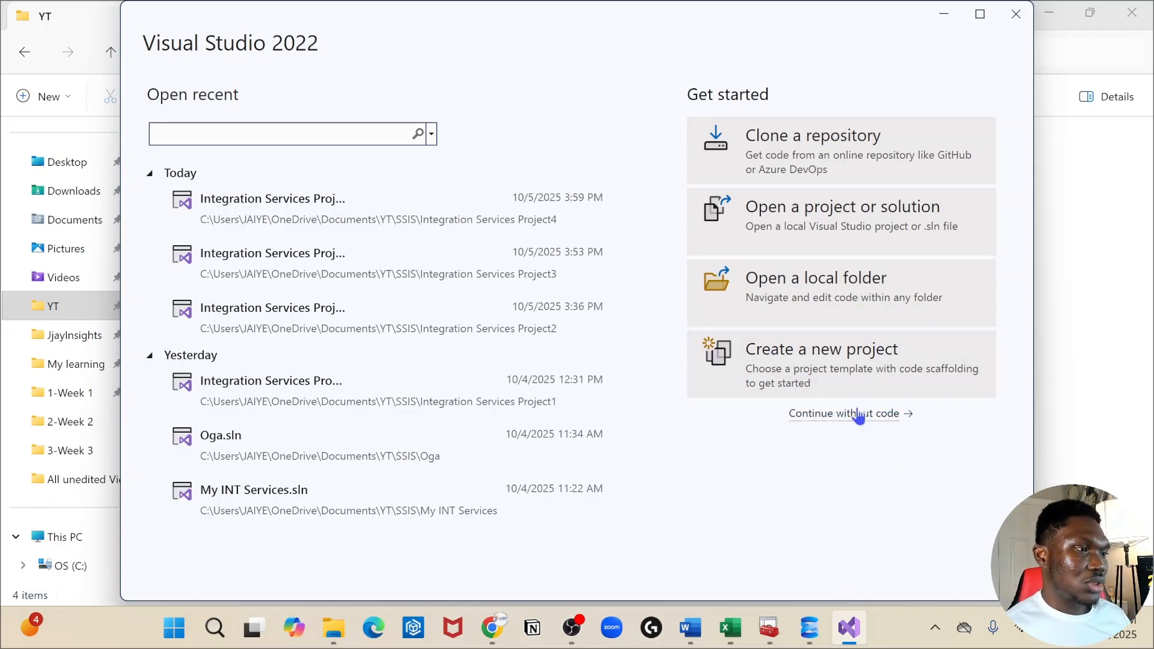
{"action": "left_click", "coordinate": [860, 415]}
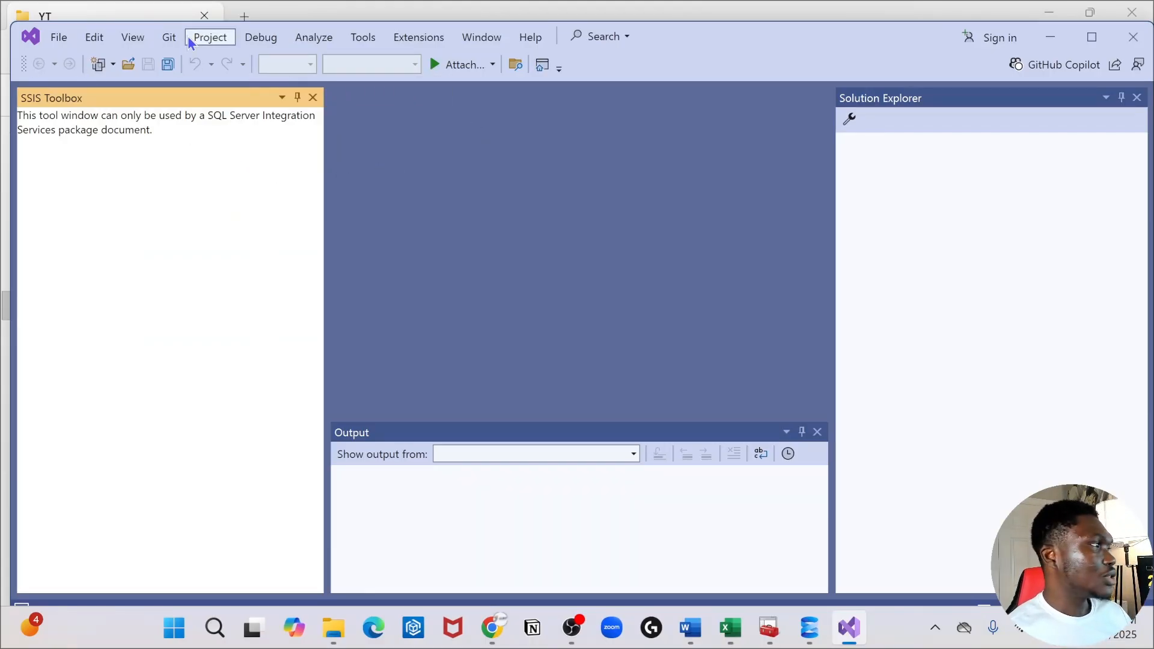
{"action": "left_click", "coordinate": [50, 40]}
{"action": "mouse_move", "coordinate": [64, 56]}
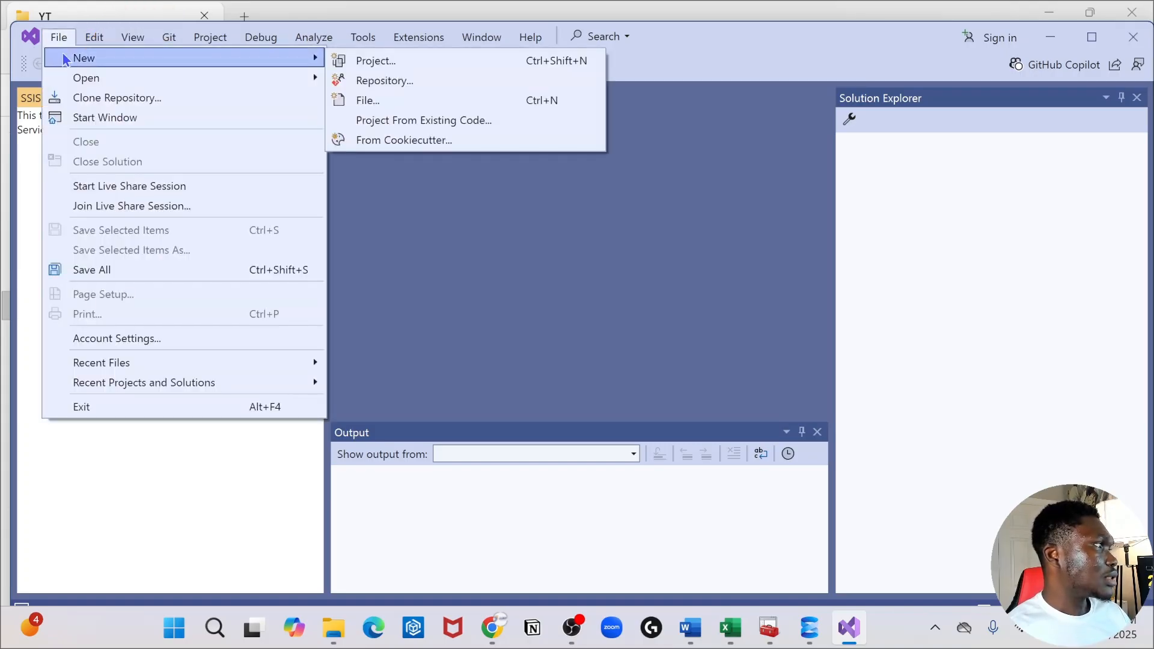
{"action": "left_click", "coordinate": [360, 67]}
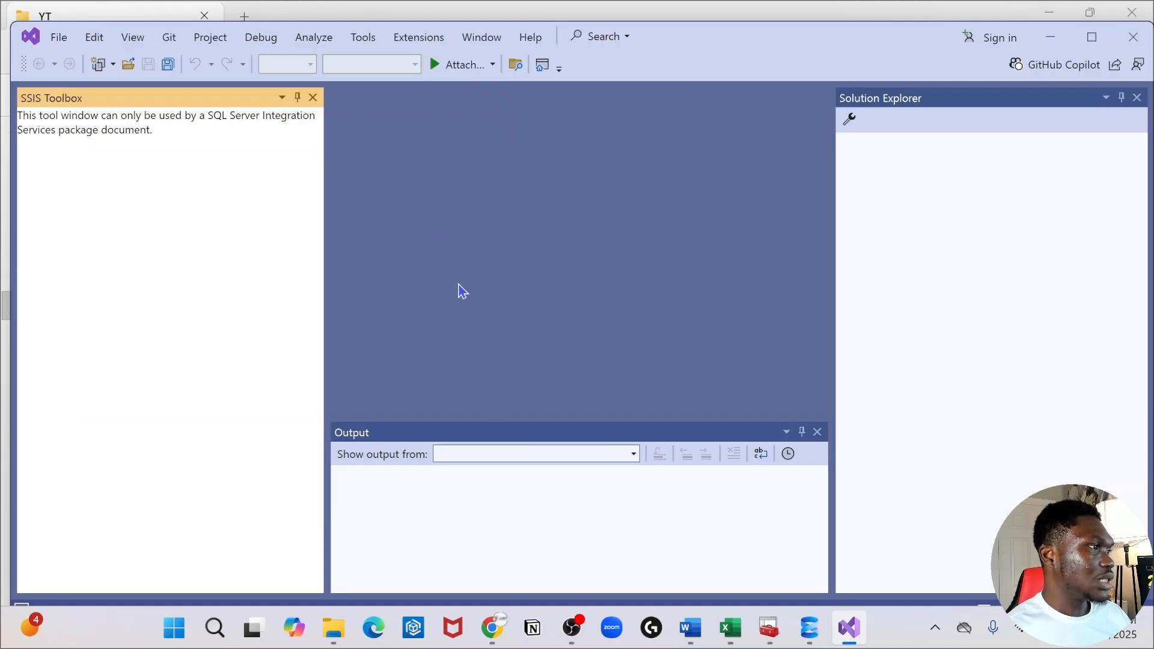
{"action": "left_click", "coordinate": [56, 39]}
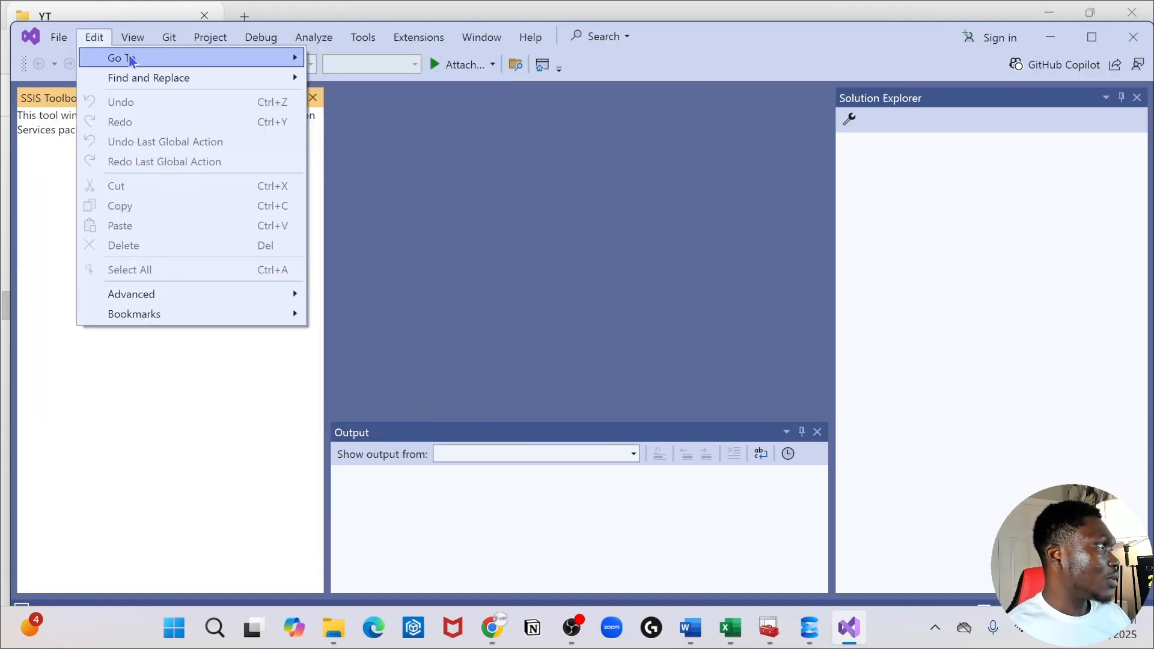
{"action": "mouse_move", "coordinate": [301, 57]}
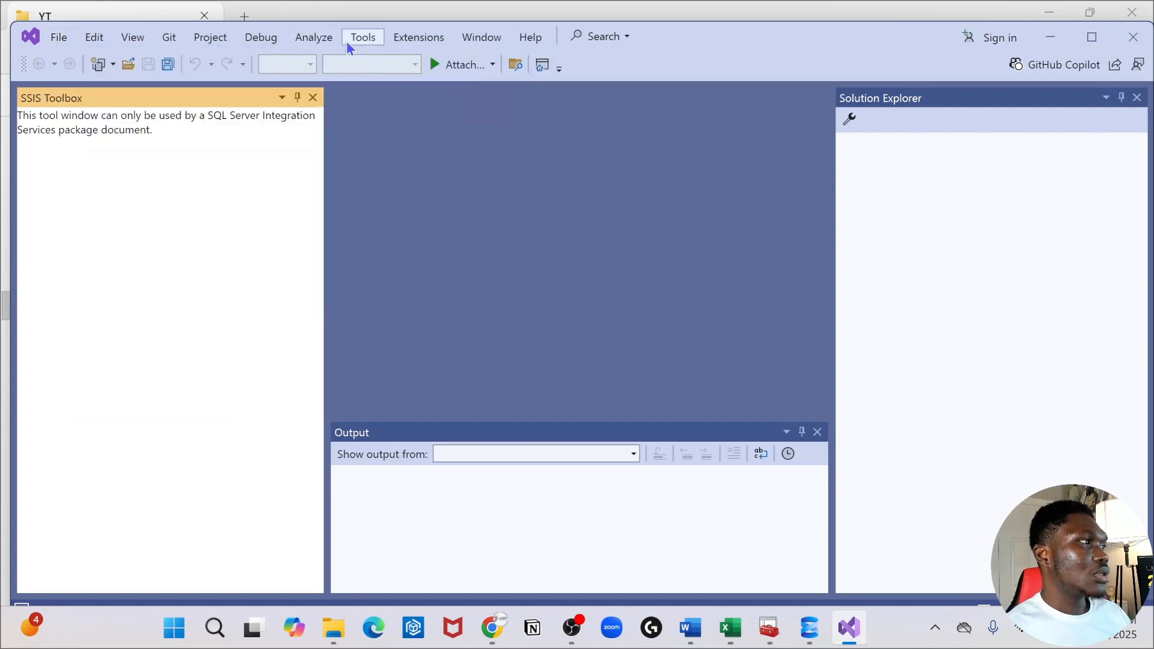
{"action": "mouse_move", "coordinate": [71, 38]}
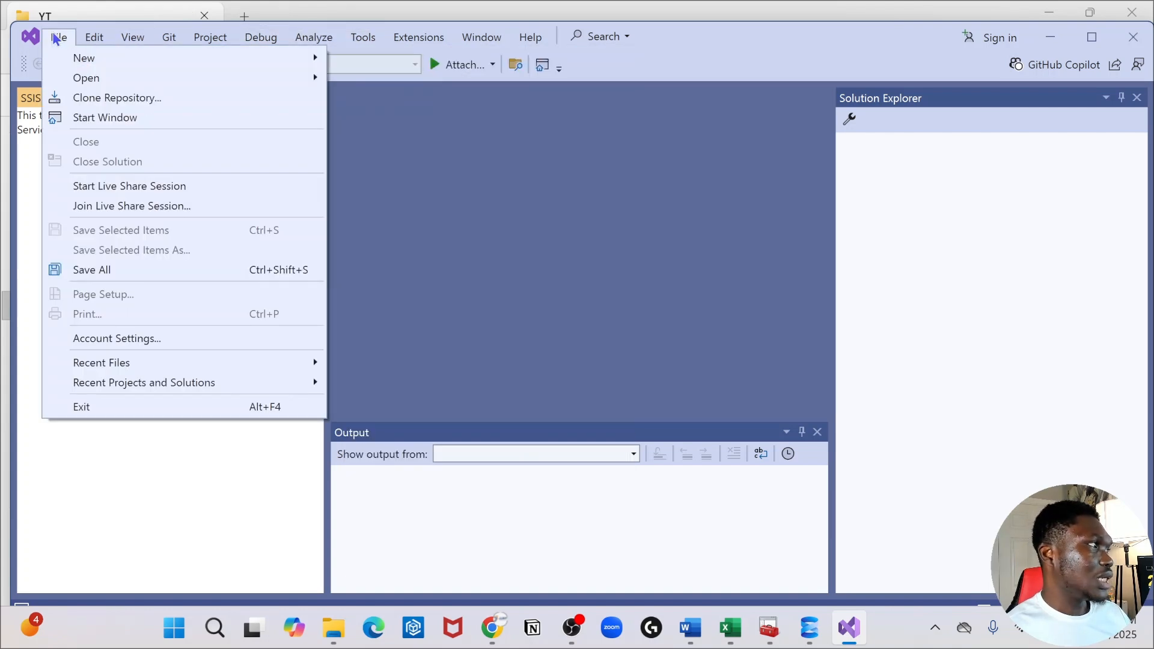
{"action": "left_click", "coordinate": [396, 130]}
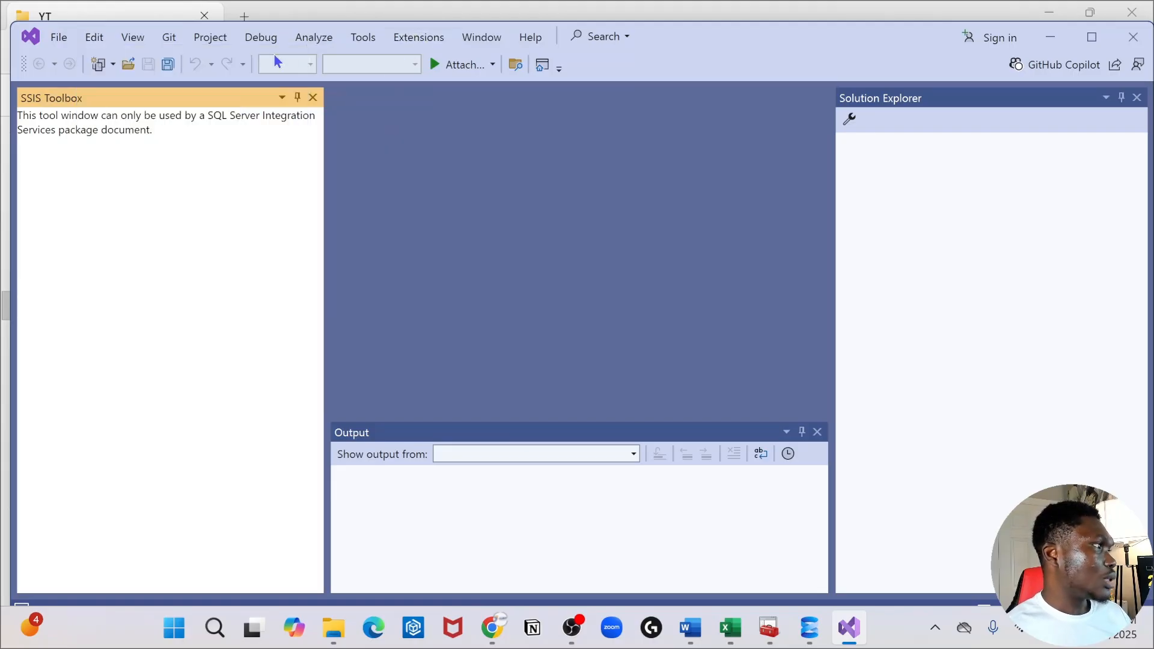
{"action": "left_click", "coordinate": [418, 40]}
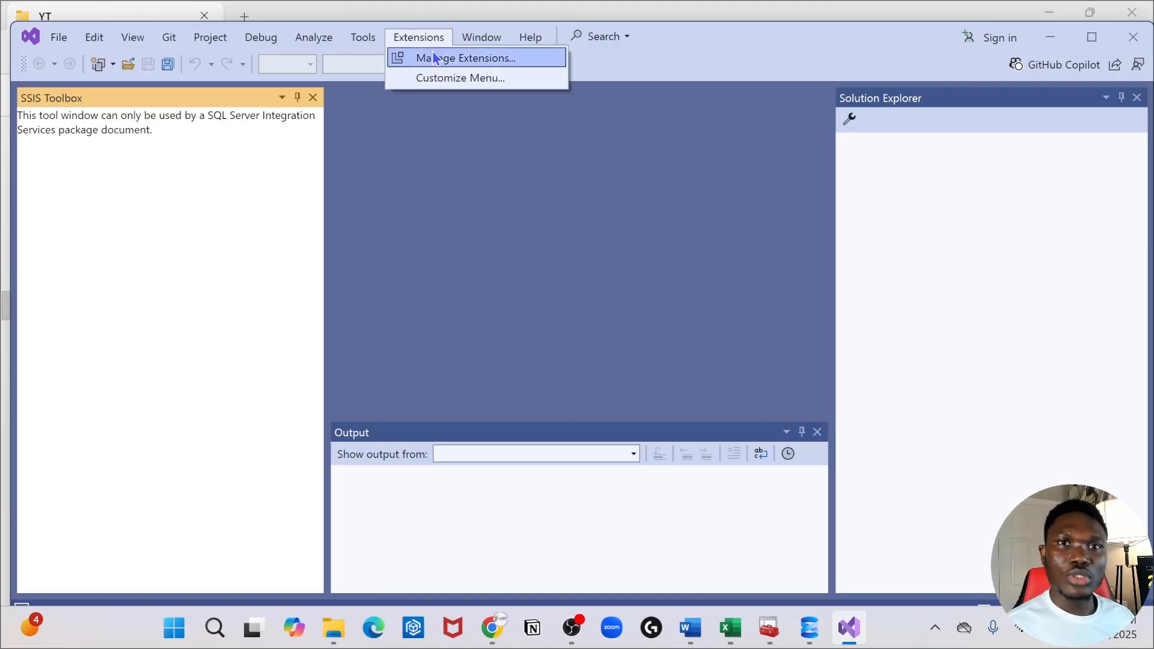
{"action": "left_click", "coordinate": [474, 186]}
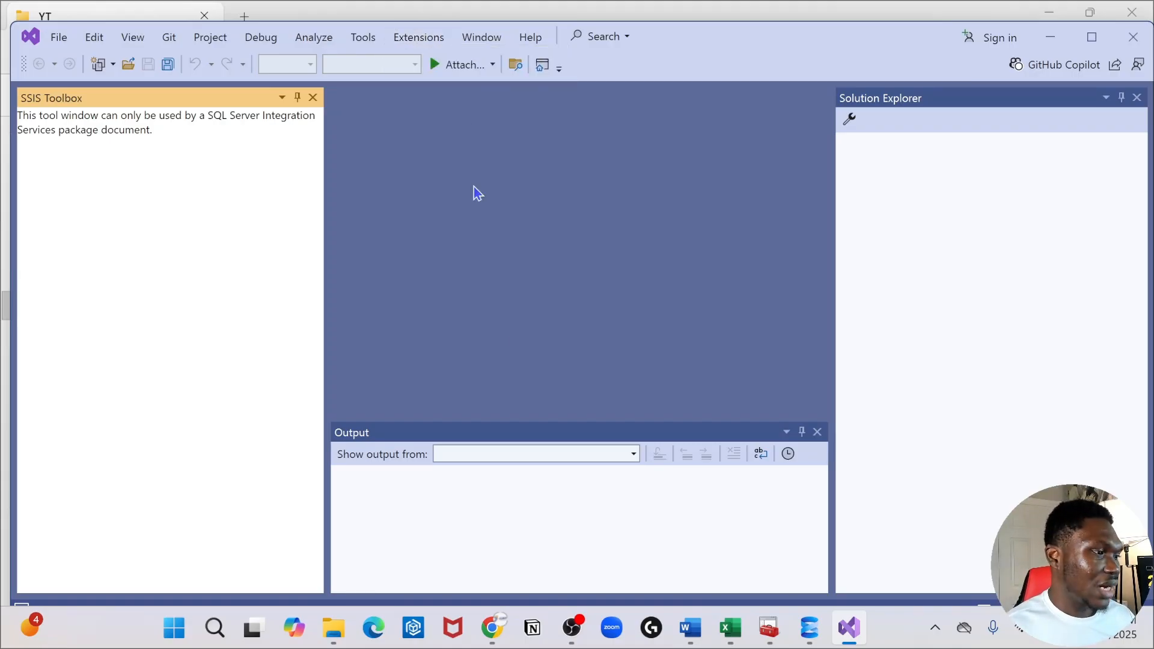
{"action": "mouse_move", "coordinate": [858, 638]}
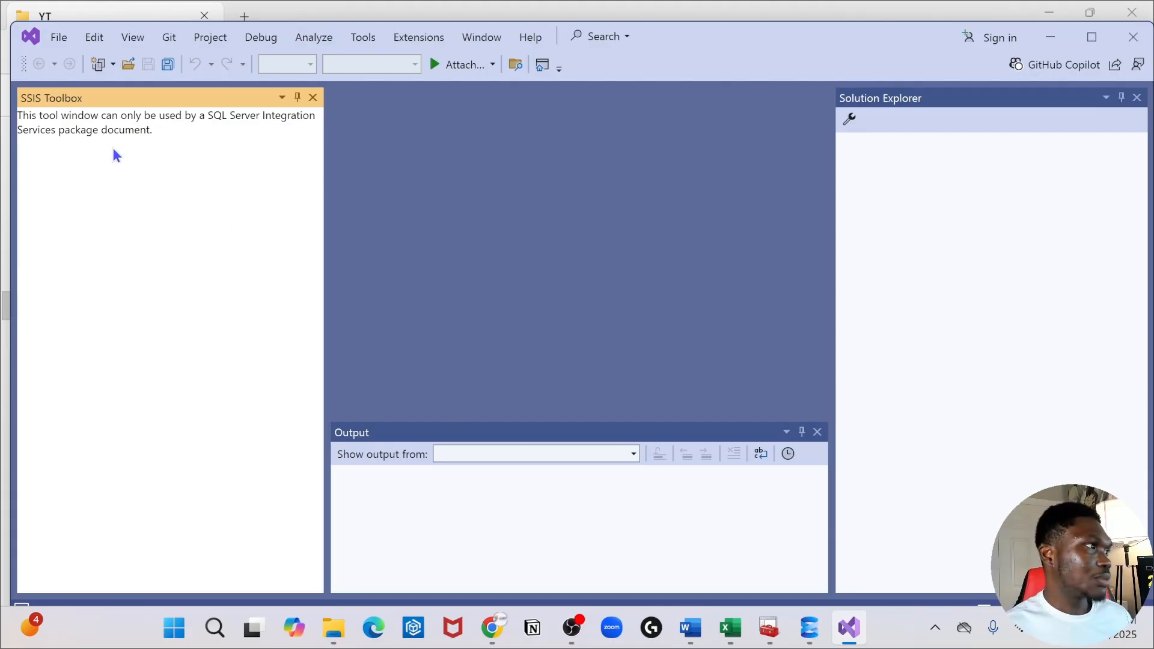
Open the Extension Manager and search the available extensions for "ssis".
{"action": "left_click", "coordinate": [429, 36]}
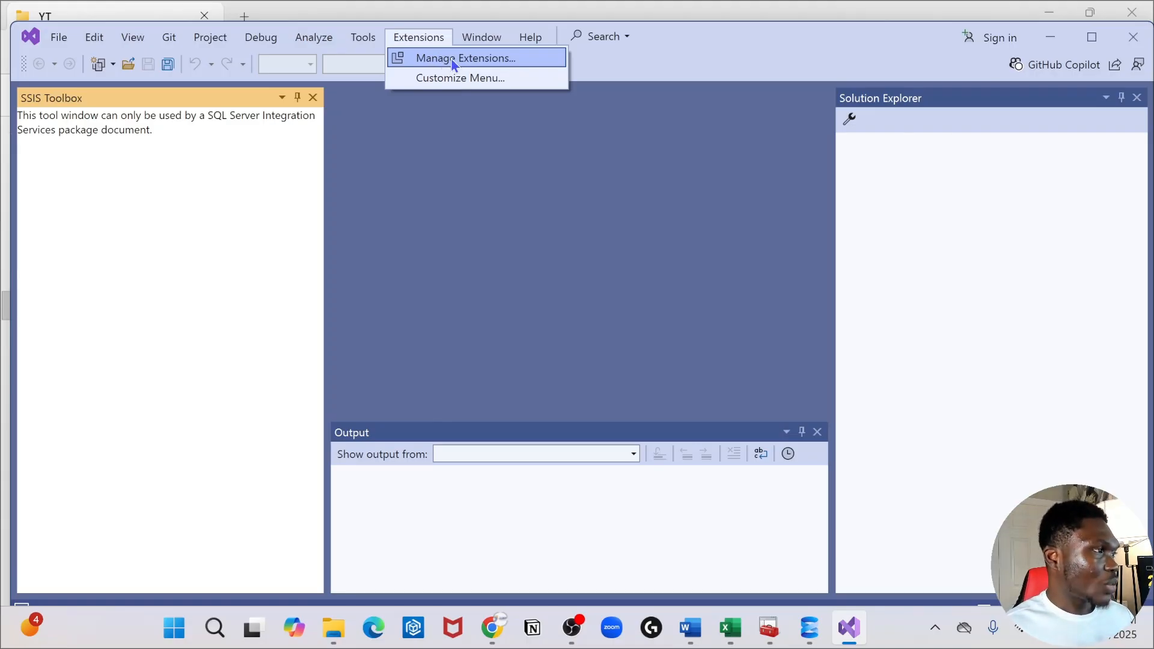
{"action": "left_click", "coordinate": [451, 58]}
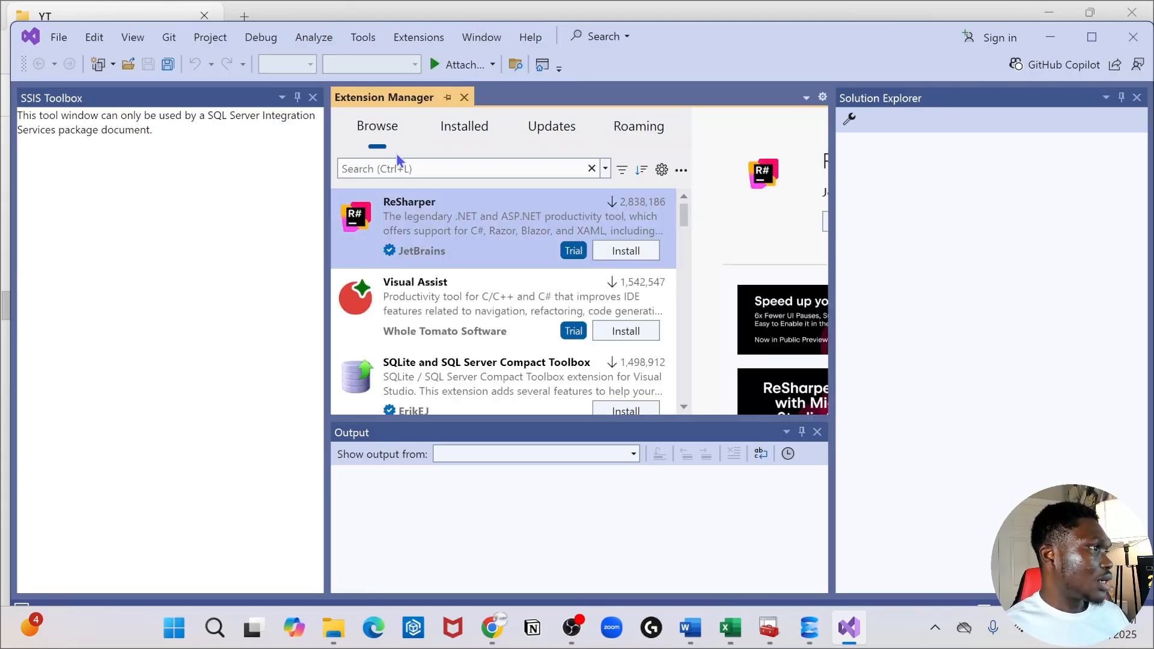
{"action": "left_click", "coordinate": [364, 167]}
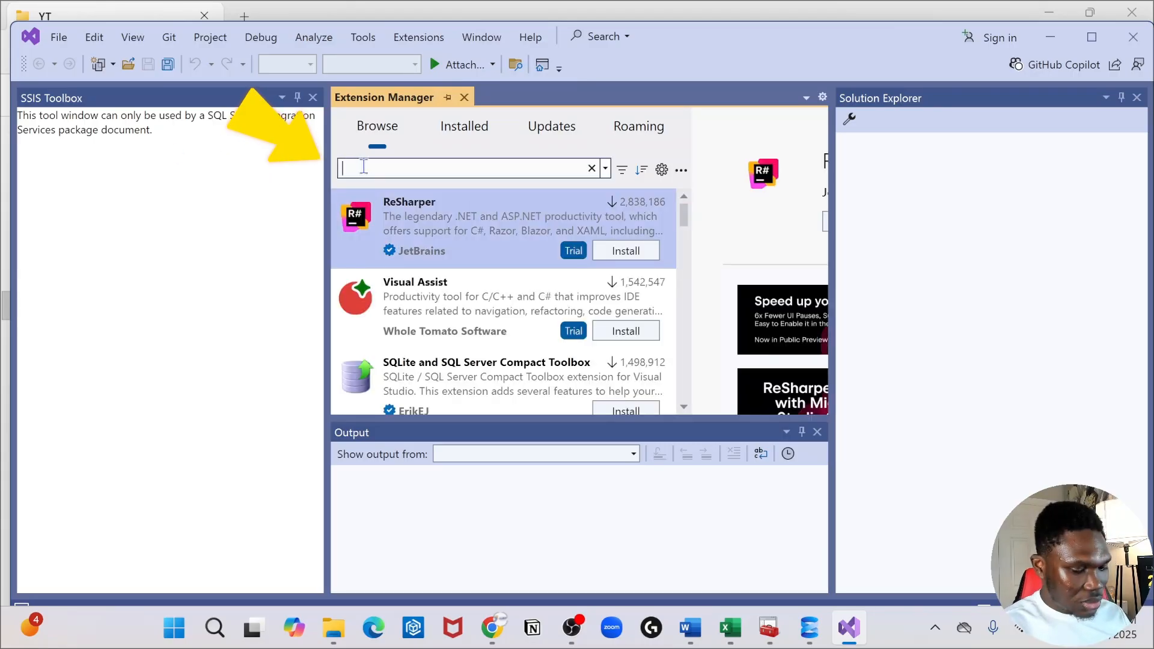
{"action": "type", "text": "ssis"}
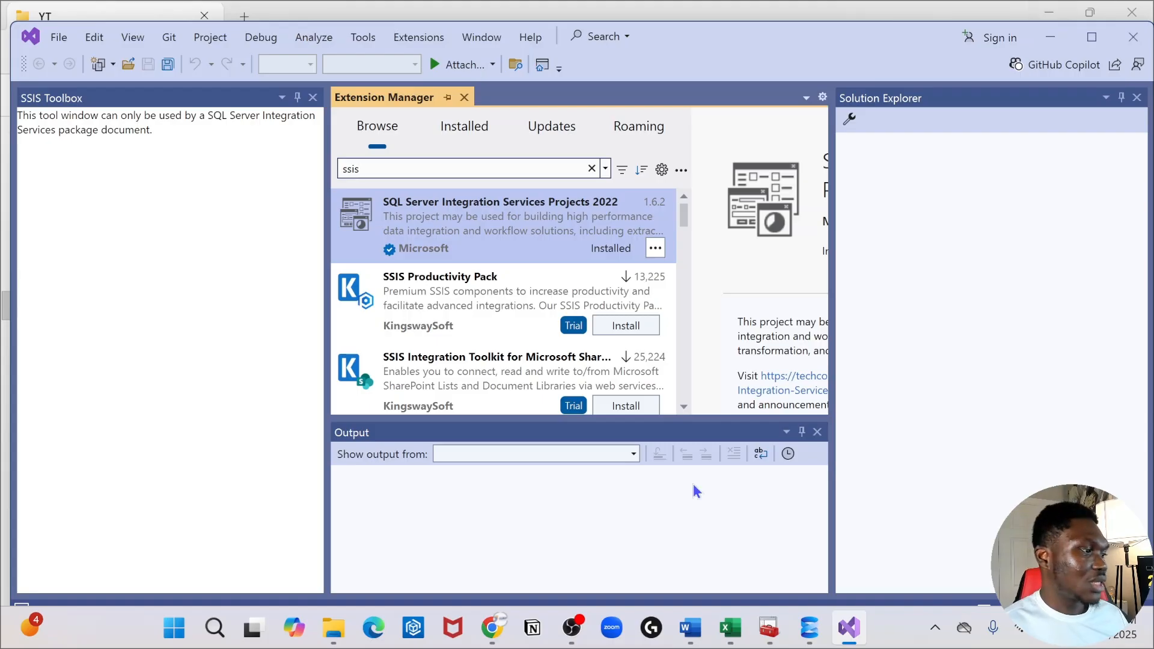
Look through the Downloads folder in File Explorer for the Microsoft.DataTools.IntegrationServices installer, and return to Visual Studio.
{"action": "left_click", "coordinate": [334, 628]}
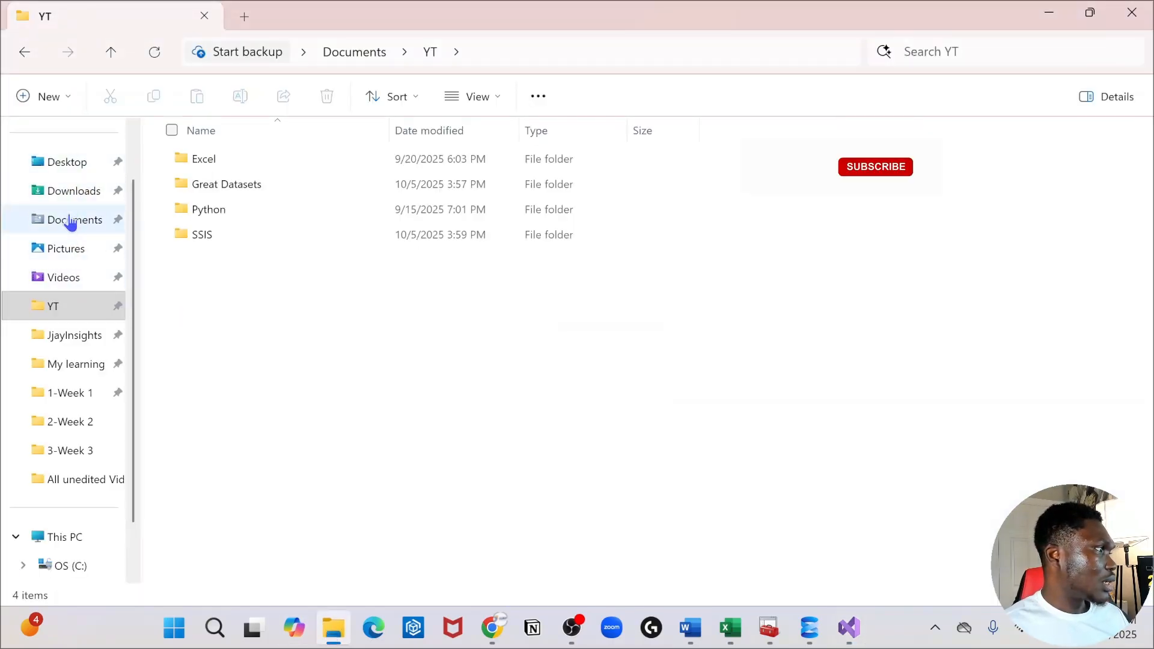
{"action": "left_click", "coordinate": [82, 190]}
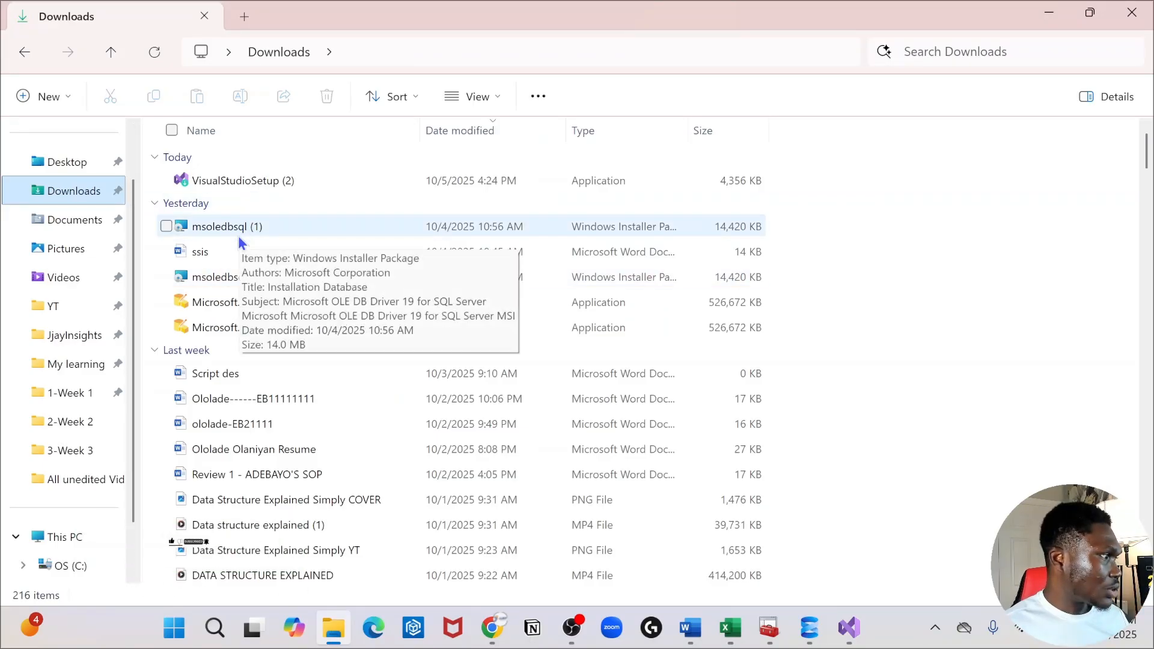
{"action": "scroll", "coordinate": [259, 312], "scroll_direction": "down", "scroll_amount": 2}
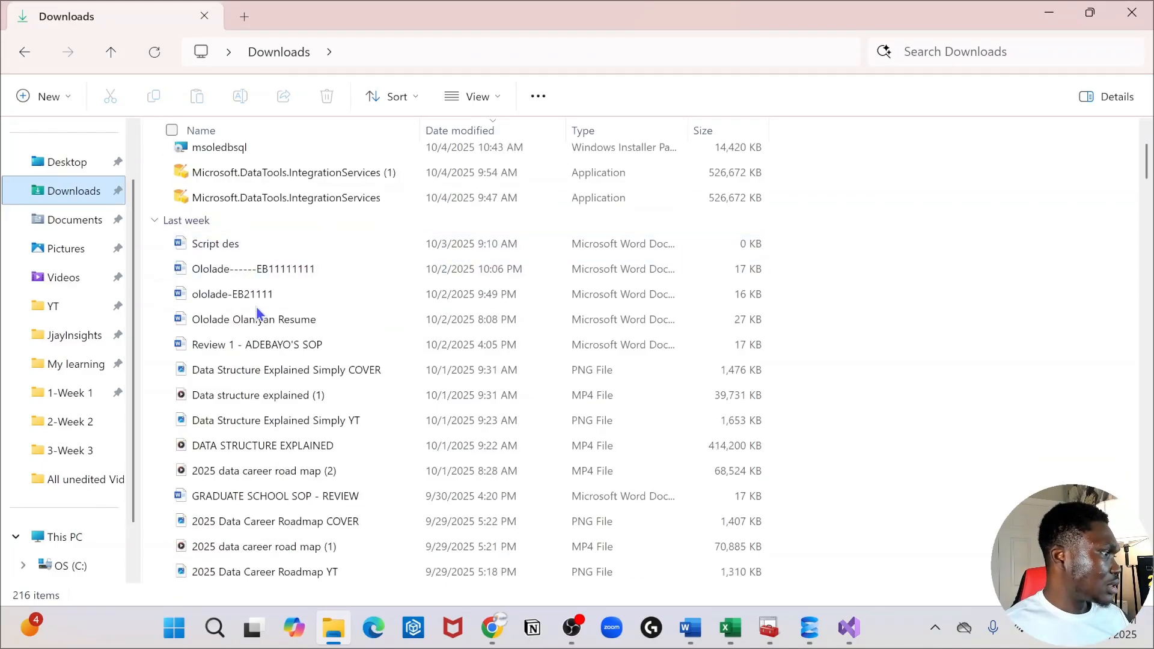
{"action": "scroll", "coordinate": [271, 301], "scroll_direction": "up", "scroll_amount": 2}
{"action": "left_click", "coordinate": [1045, 9]}
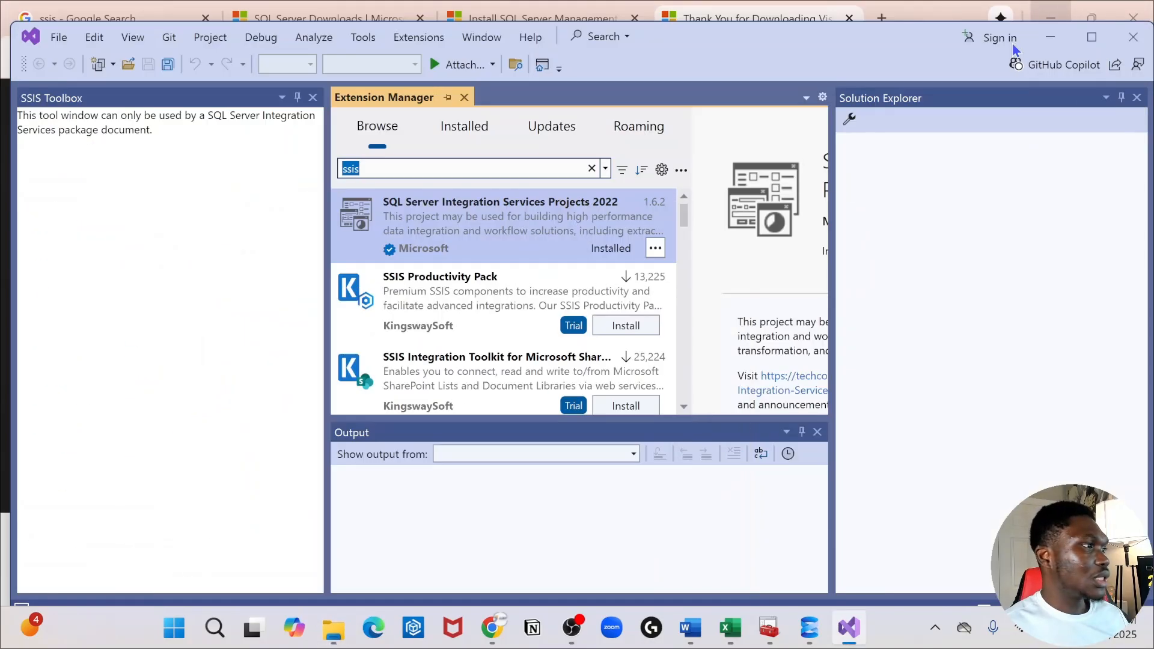